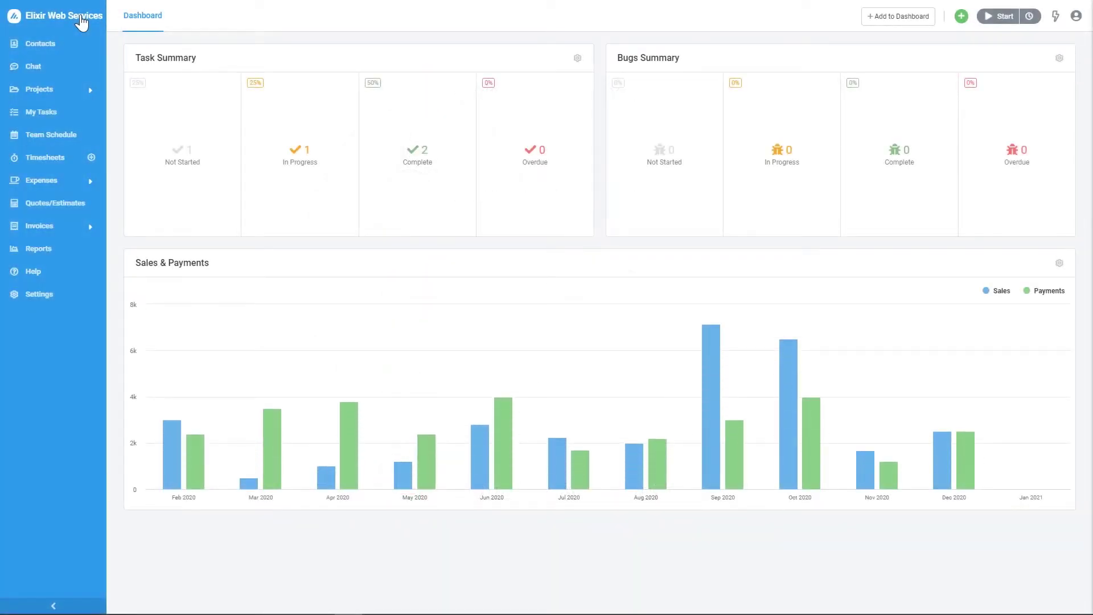
Step: Go from the Dashboard to the Team Schedule via the left sidebar
{"action": "left_click", "coordinate": [63, 146]}
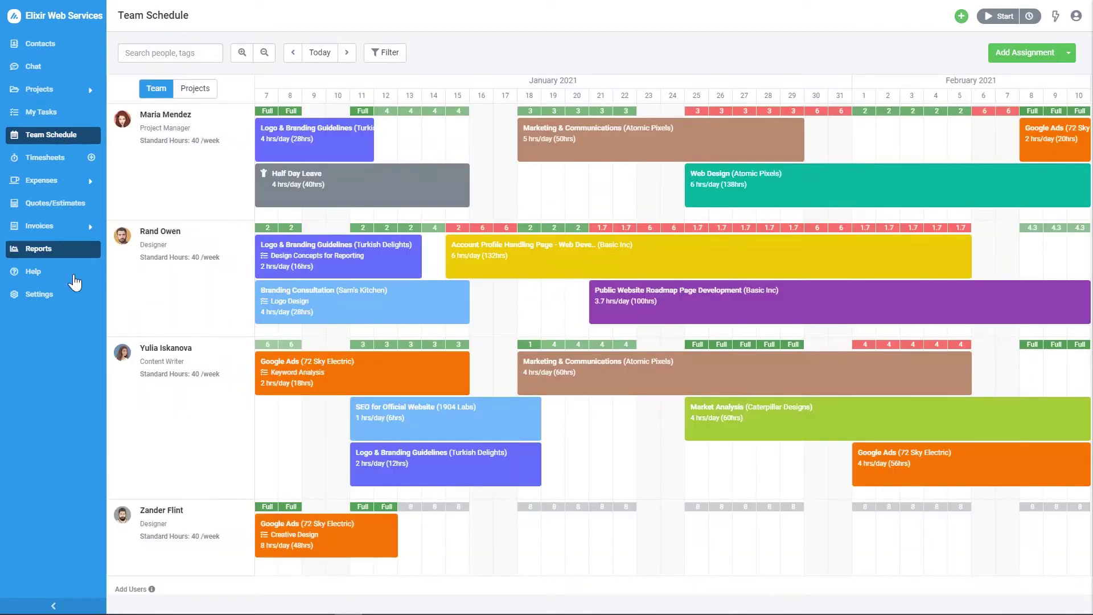
Step: Collapse the sidebar to icons so the schedule timeline fills the screen
{"action": "left_click", "coordinate": [54, 605]}
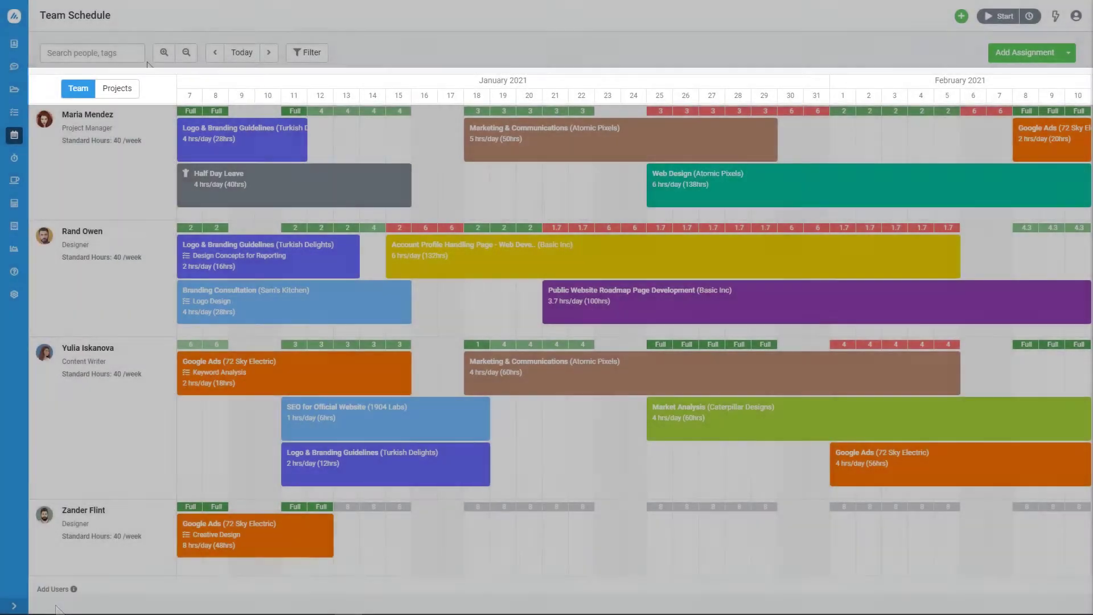
Step: Explore the timeline by zooming between months and days, stepping forward and back, then view by project
{"action": "left_click", "coordinate": [185, 59]}
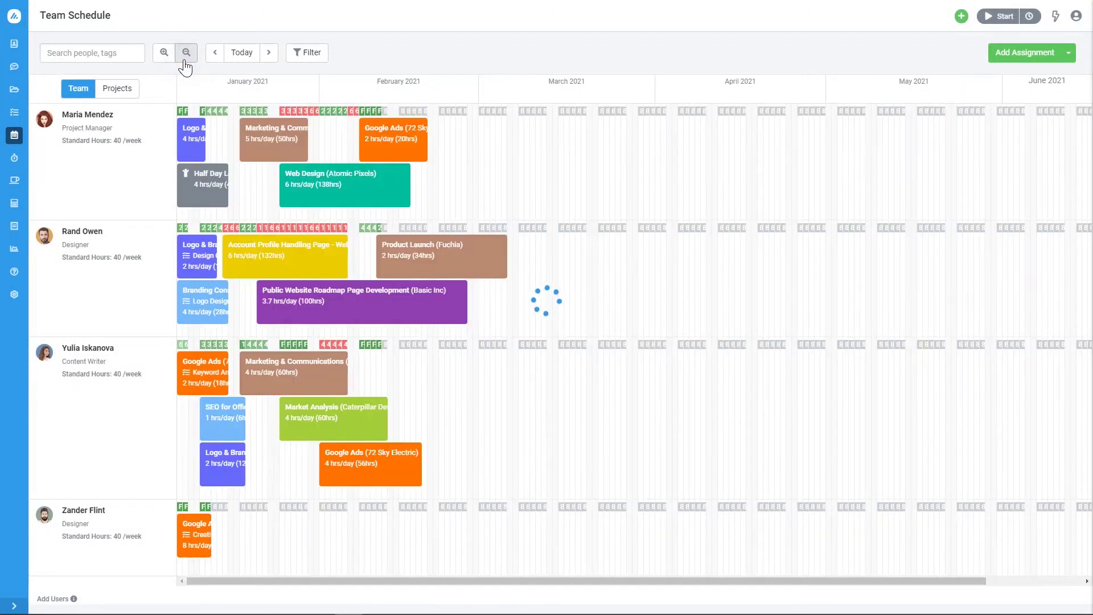
{"action": "left_click", "coordinate": [163, 60]}
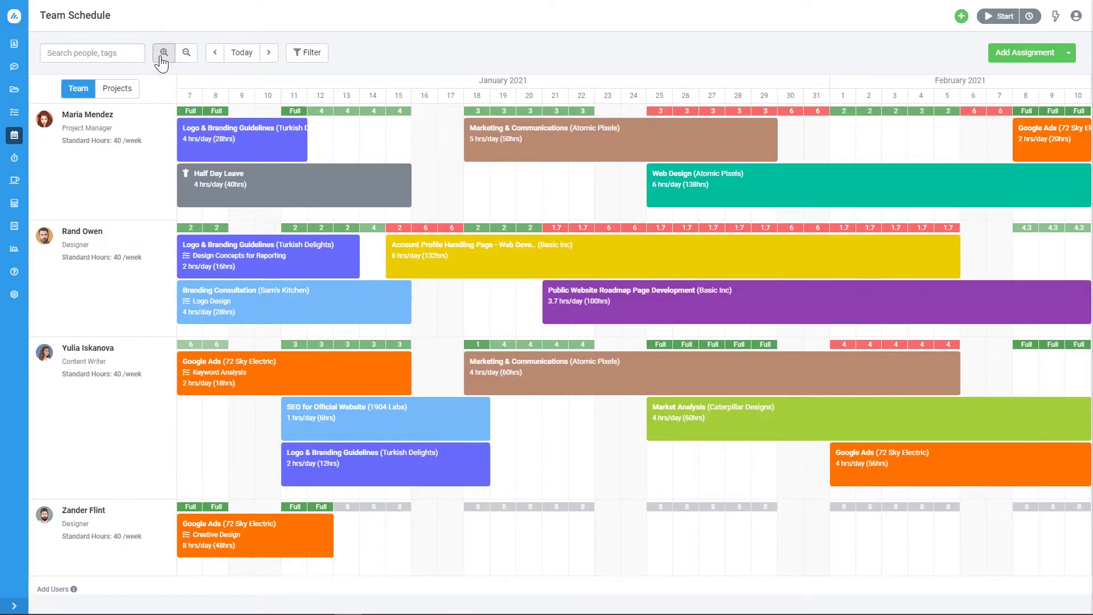
{"action": "left_click", "coordinate": [269, 57]}
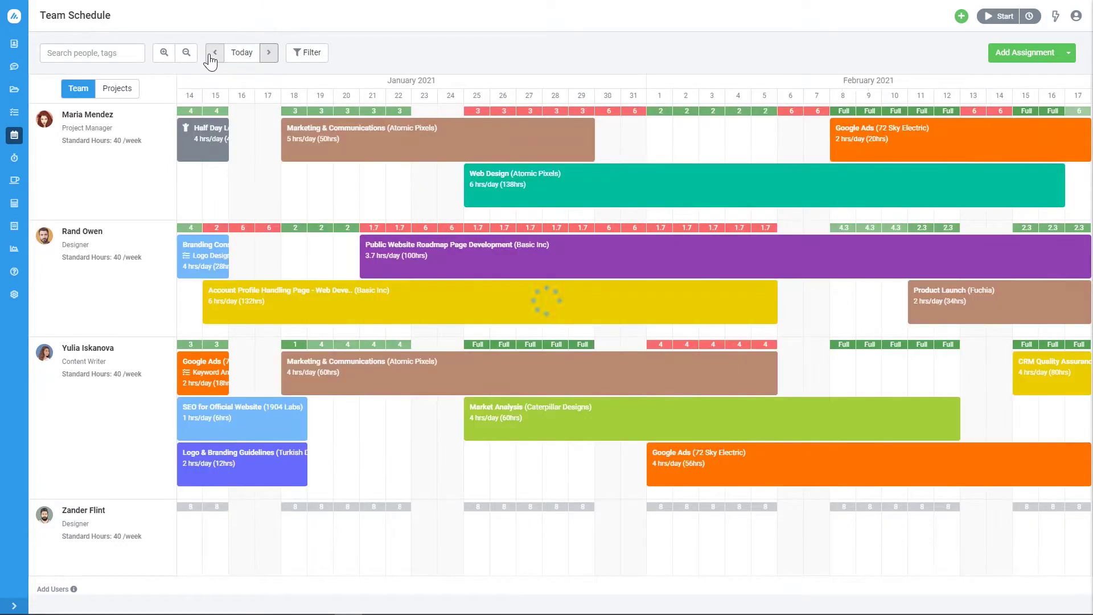
{"action": "left_click", "coordinate": [211, 57]}
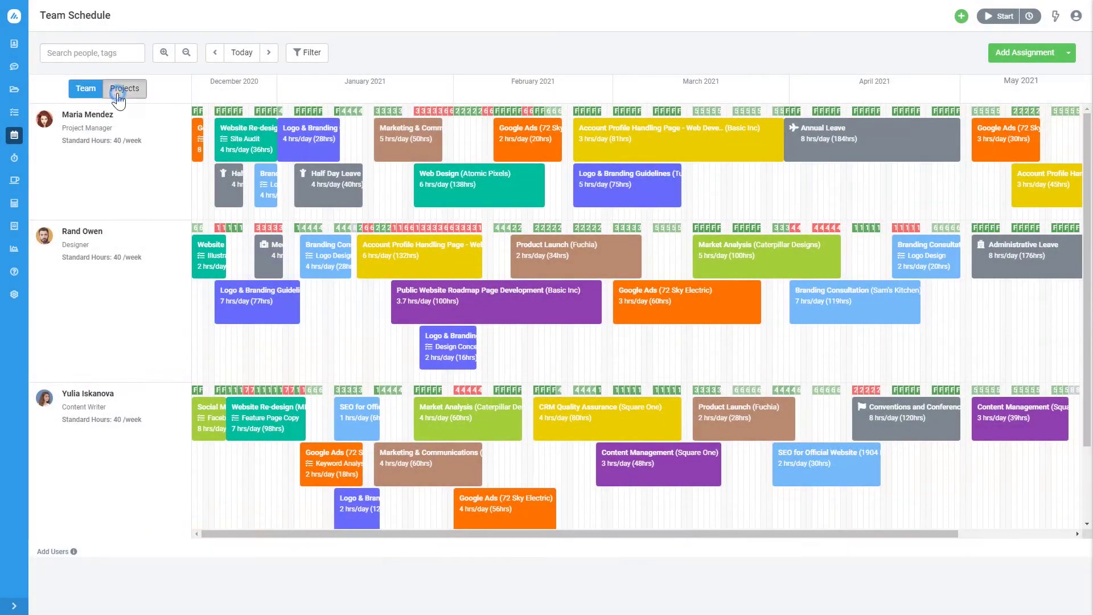
{"action": "left_click", "coordinate": [121, 91]}
Step: Scroll down through the project rows to review their hour budgets
{"action": "scroll", "coordinate": [259, 227], "scroll_direction": "down", "scroll_amount": 1}
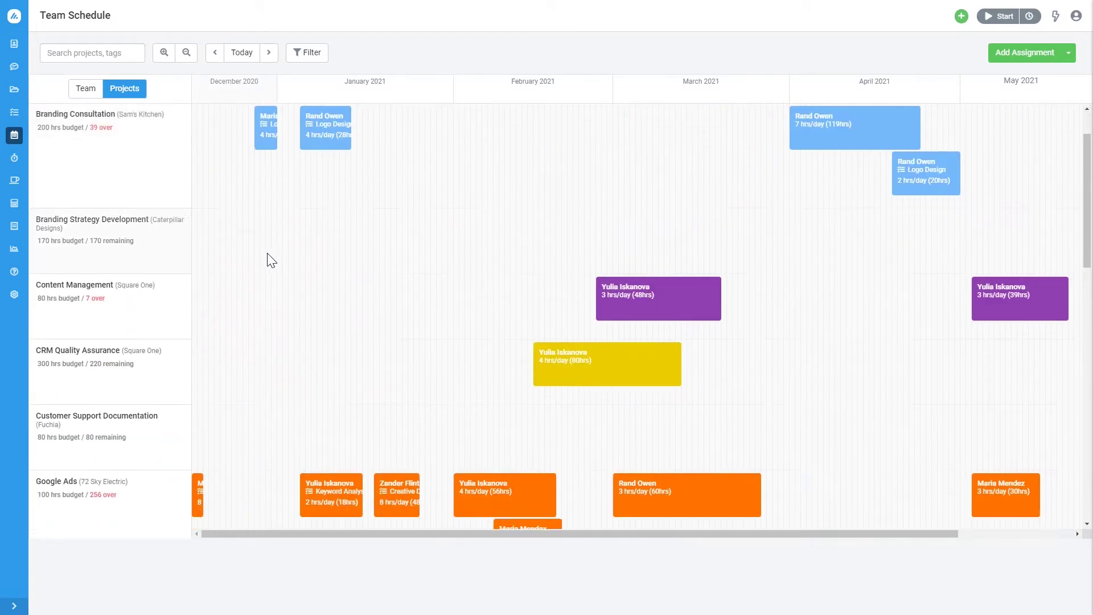
{"action": "scroll", "coordinate": [265, 254], "scroll_direction": "down", "scroll_amount": 5}
{"action": "scroll", "coordinate": [264, 254], "scroll_direction": "down", "scroll_amount": 1}
{"action": "scroll", "coordinate": [265, 254], "scroll_direction": "down", "scroll_amount": 1}
{"action": "scroll", "coordinate": [265, 254], "scroll_direction": "down", "scroll_amount": 1}
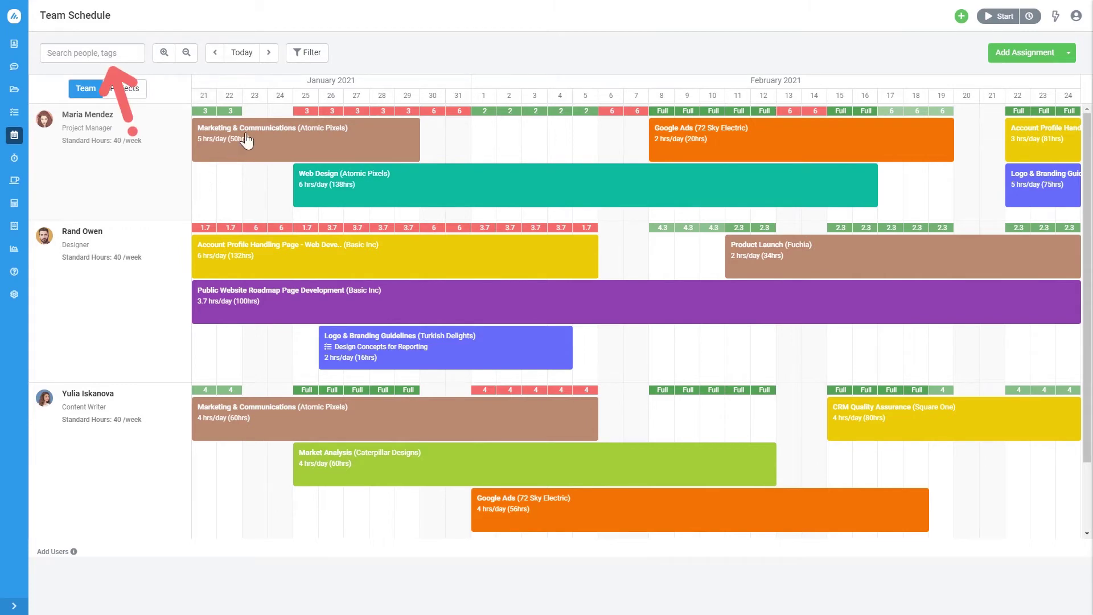
Step: Filter the schedule to people tagged Designer, sorted by availability
{"action": "left_click", "coordinate": [302, 54]}
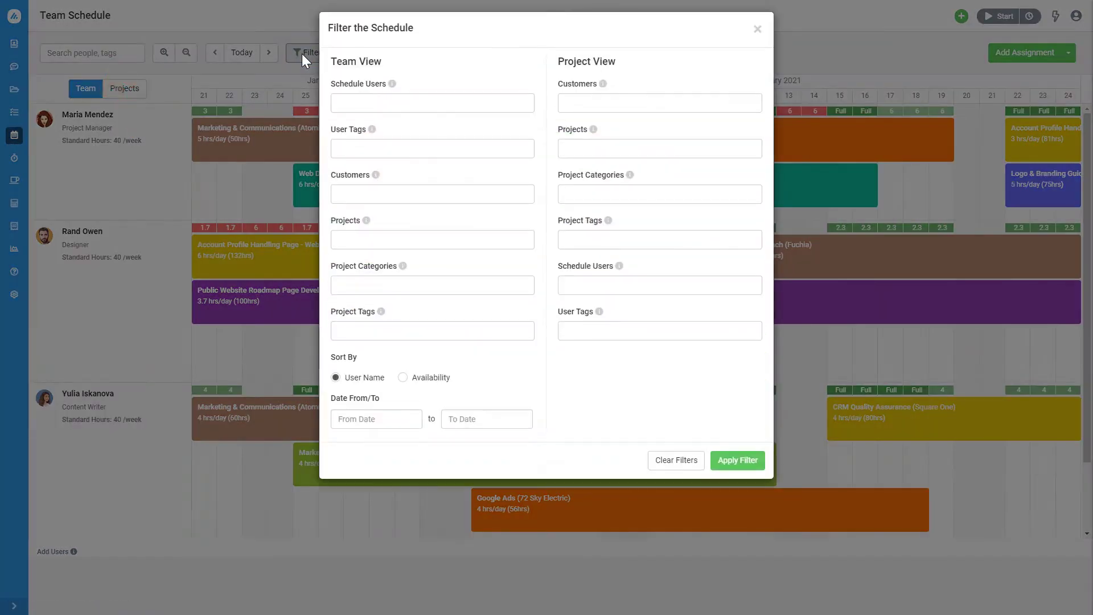
{"action": "left_click", "coordinate": [407, 147]}
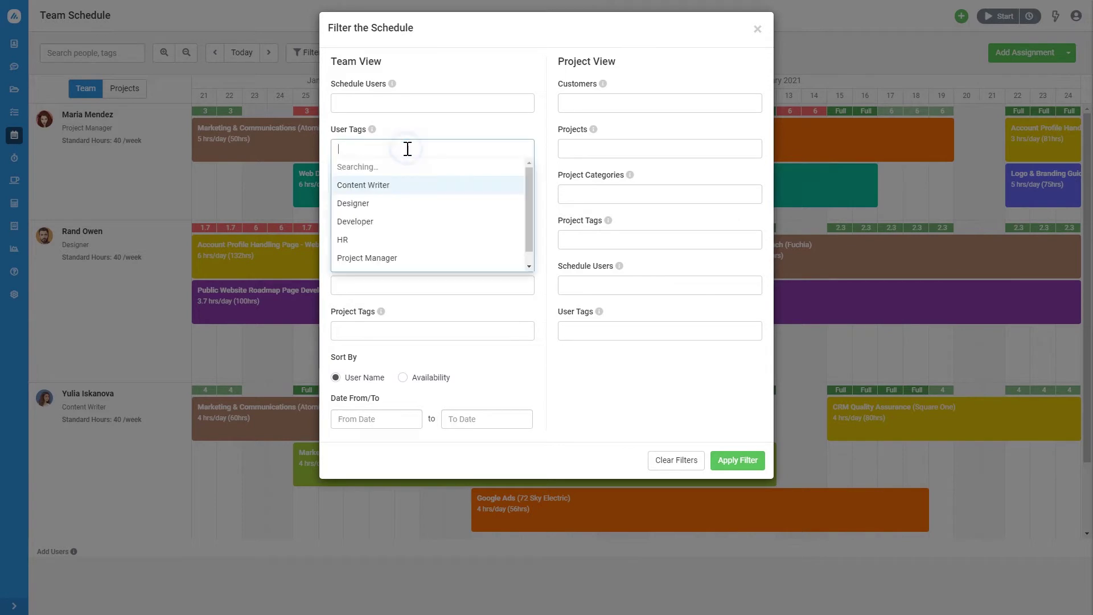
{"action": "left_click", "coordinate": [388, 184]}
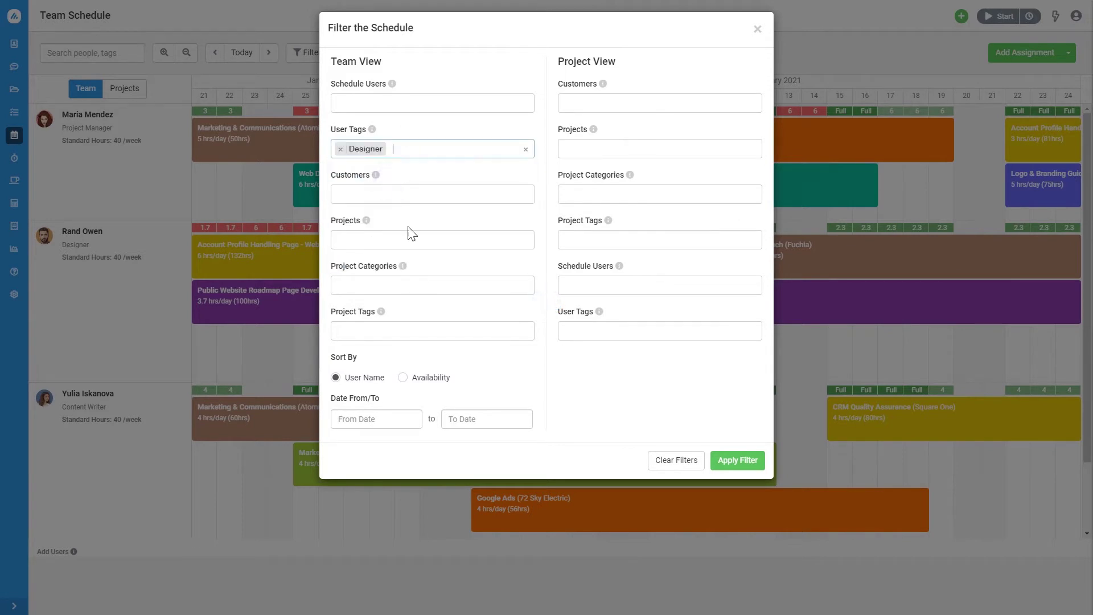
{"action": "left_click", "coordinate": [405, 379]}
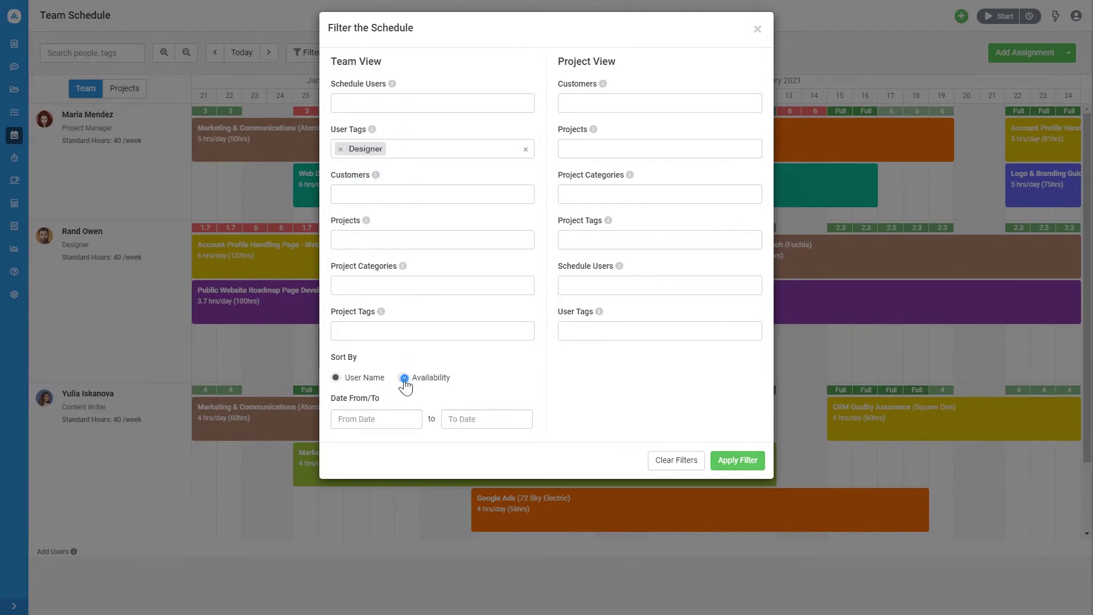
{"action": "left_click", "coordinate": [755, 466]}
{"action": "left_click", "coordinate": [308, 52]}
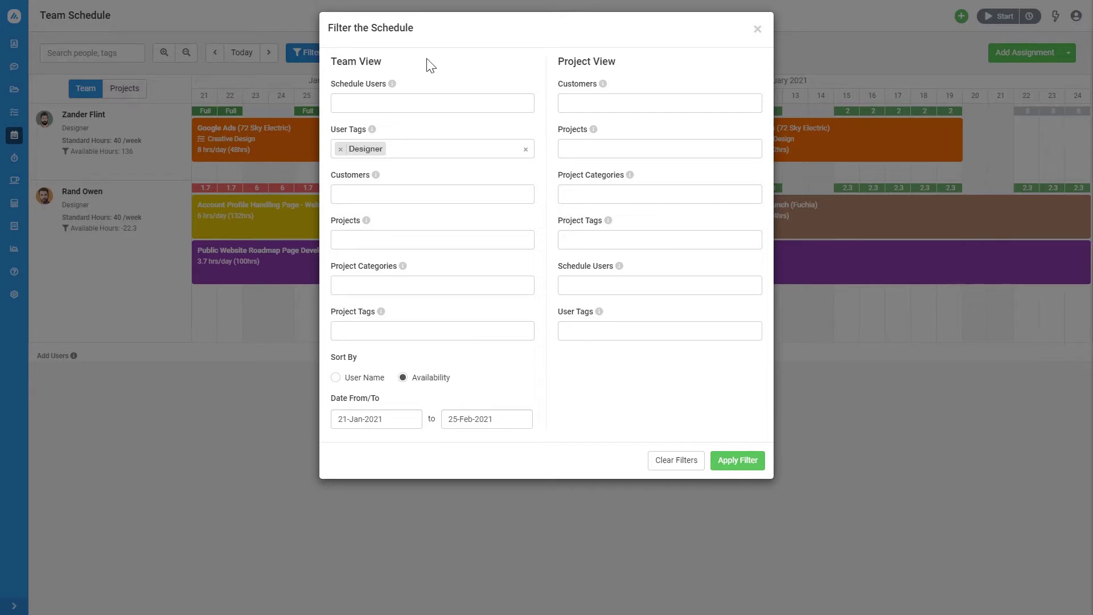
{"action": "left_click", "coordinate": [758, 30]}
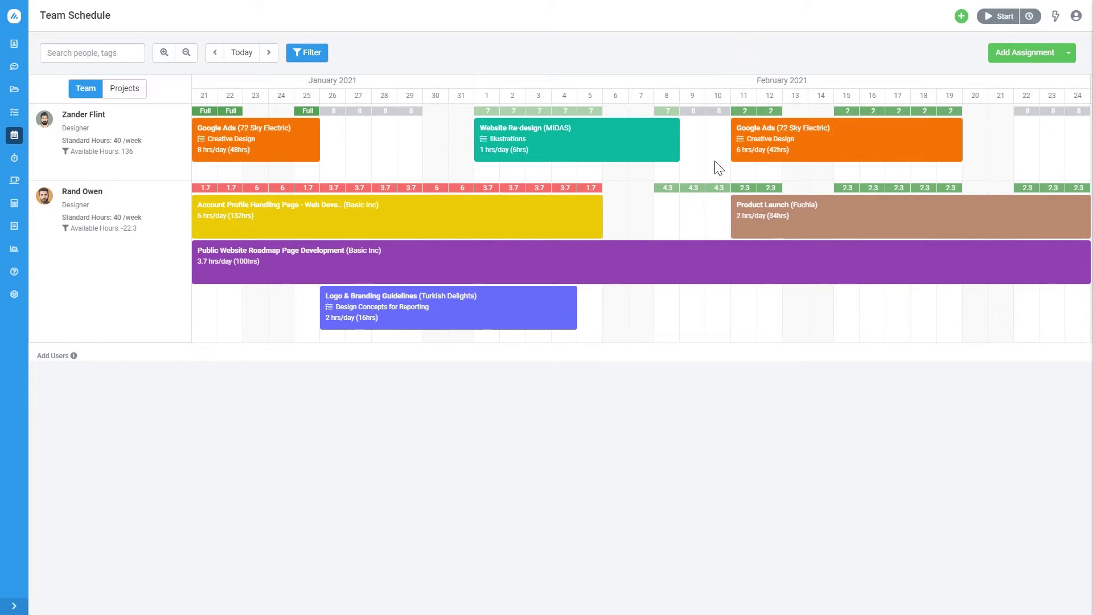
{"action": "left_click_drag", "start_coordinate": [459, 324], "coordinate": [475, 164]}
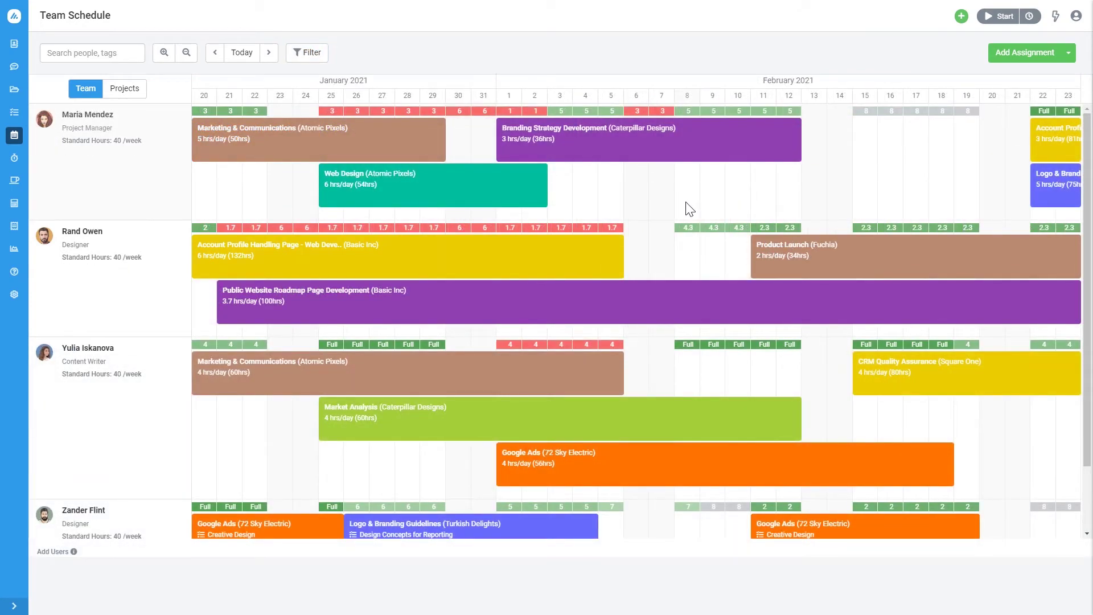
Step: Book Maria for 8–17 February on Google Ads, Analysis category, Keyword Analysis task
{"action": "left_click_drag", "start_coordinate": [686, 201], "coordinate": [917, 162]}
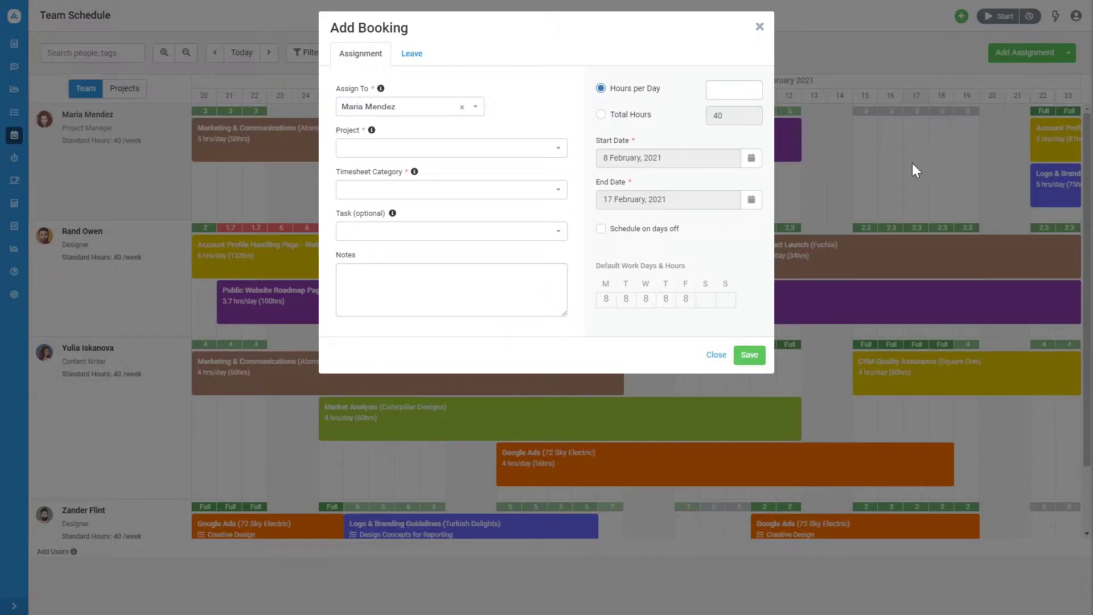
{"action": "left_click", "coordinate": [555, 149]}
{"action": "left_click", "coordinate": [493, 249]}
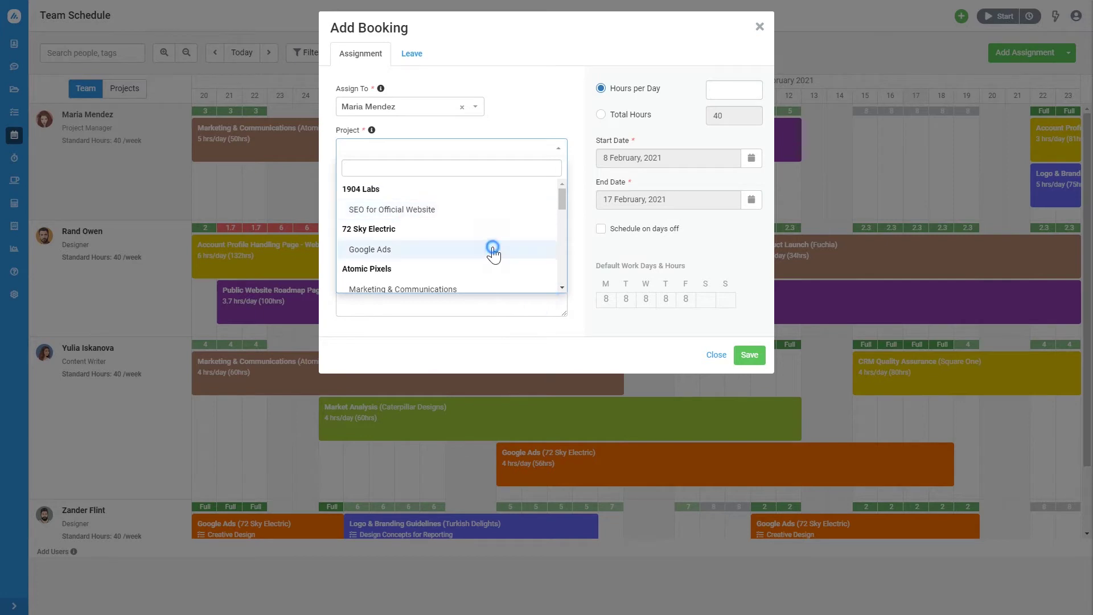
{"action": "left_click", "coordinate": [500, 193]}
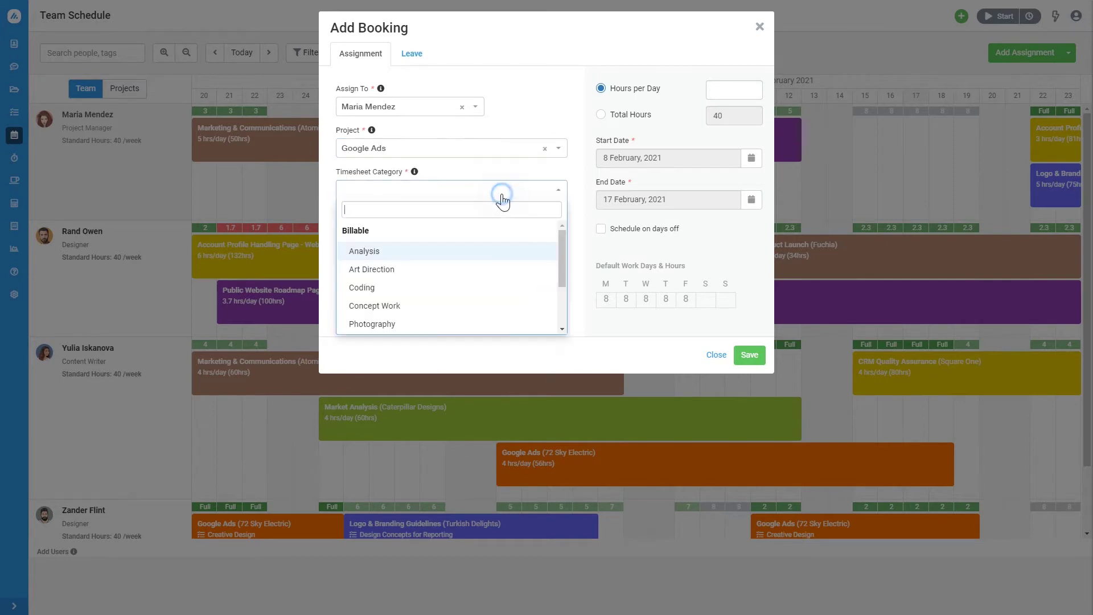
{"action": "left_click", "coordinate": [486, 257]}
{"action": "left_click", "coordinate": [487, 232]}
{"action": "left_click", "coordinate": [488, 290]}
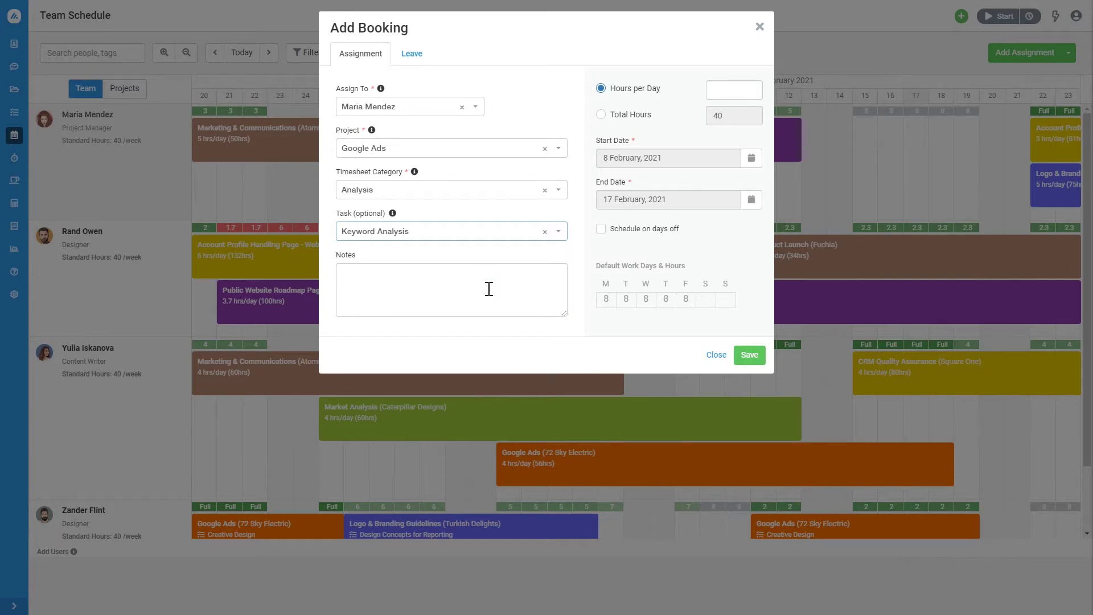
Step: Add the note 'Please review the keywords provided by the content team.', budget 40 total hours including days off, and save
{"action": "left_click", "coordinate": [488, 289]}
{"action": "type", "text": "Please review the keywords provided by the content team."}
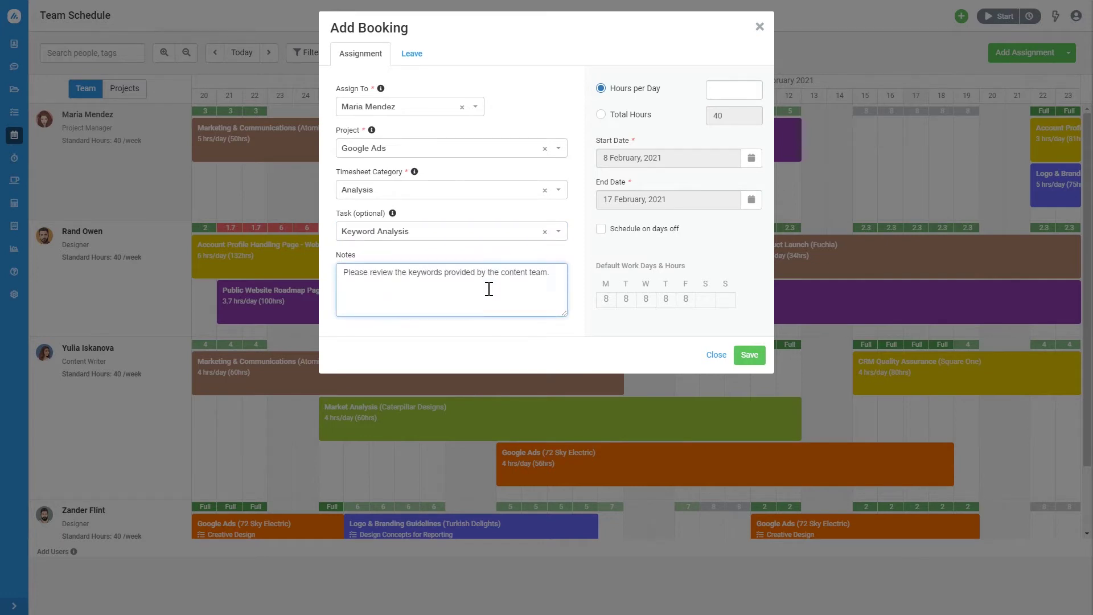
{"action": "left_click", "coordinate": [724, 90]}
{"action": "type", "text": "5"}
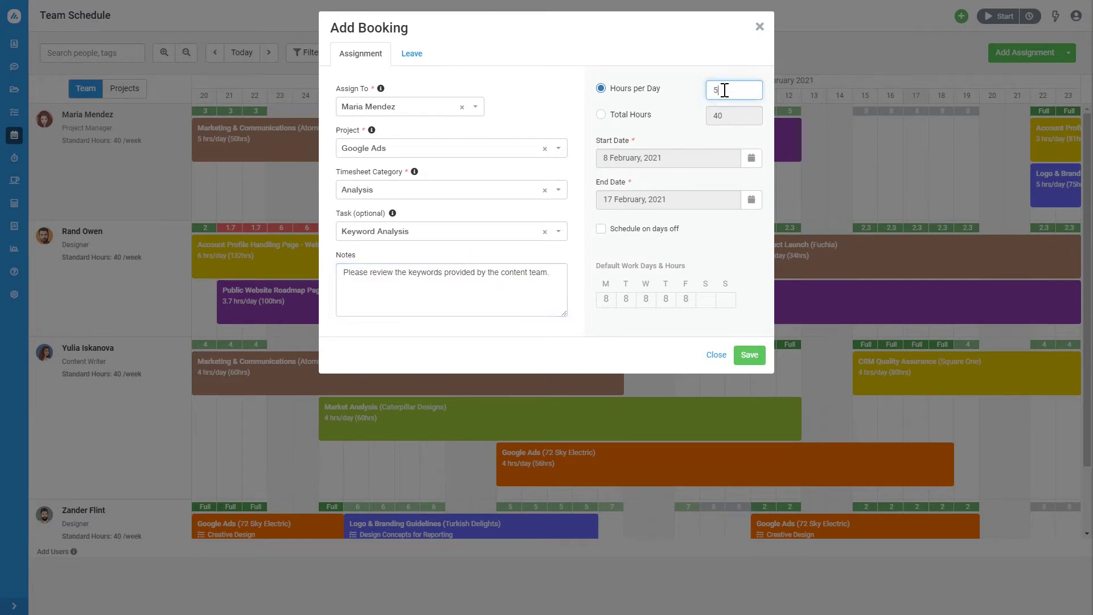
{"action": "left_click", "coordinate": [677, 113]}
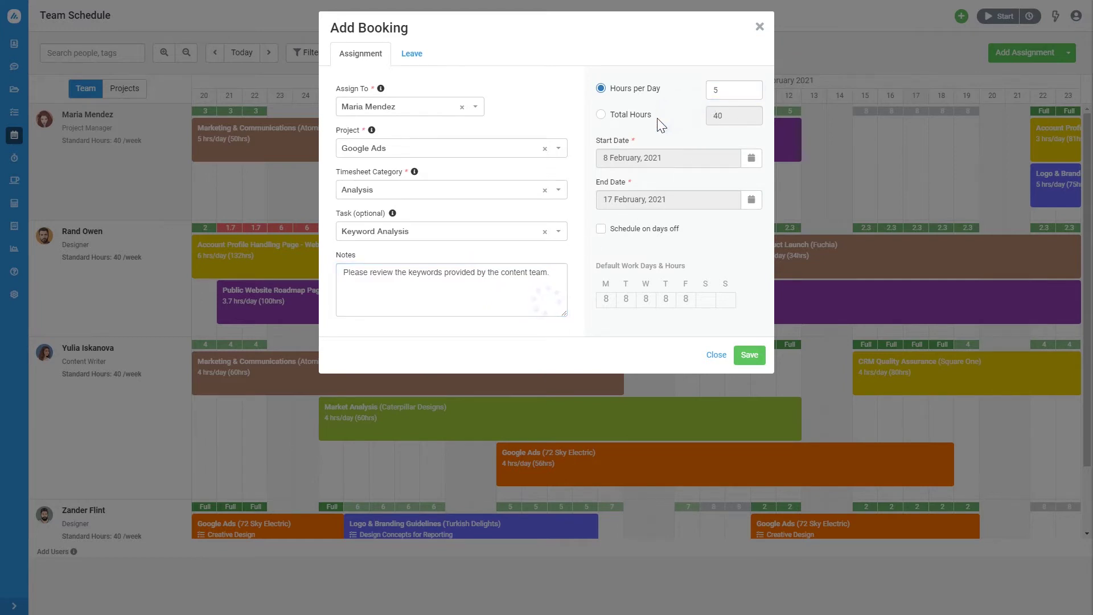
{"action": "left_click", "coordinate": [603, 115]}
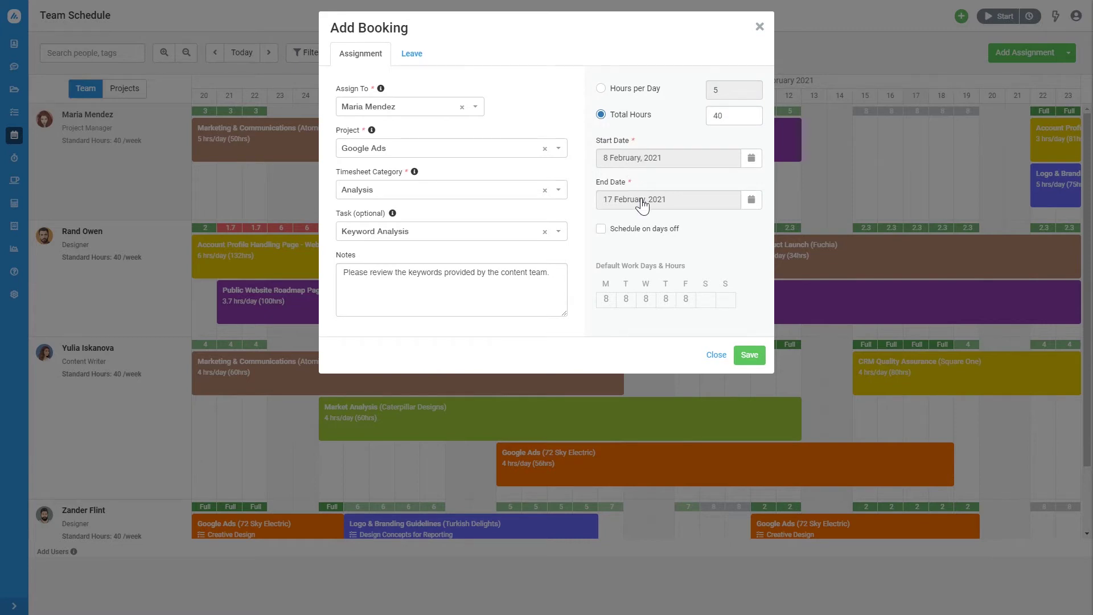
{"action": "left_click", "coordinate": [602, 229]}
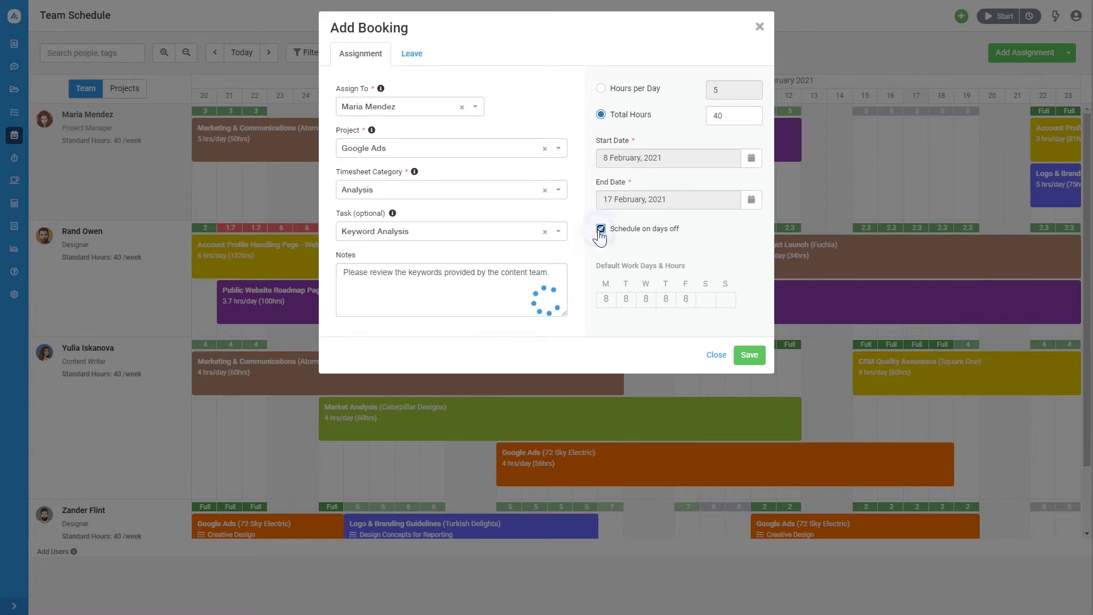
{"action": "left_click", "coordinate": [750, 356]}
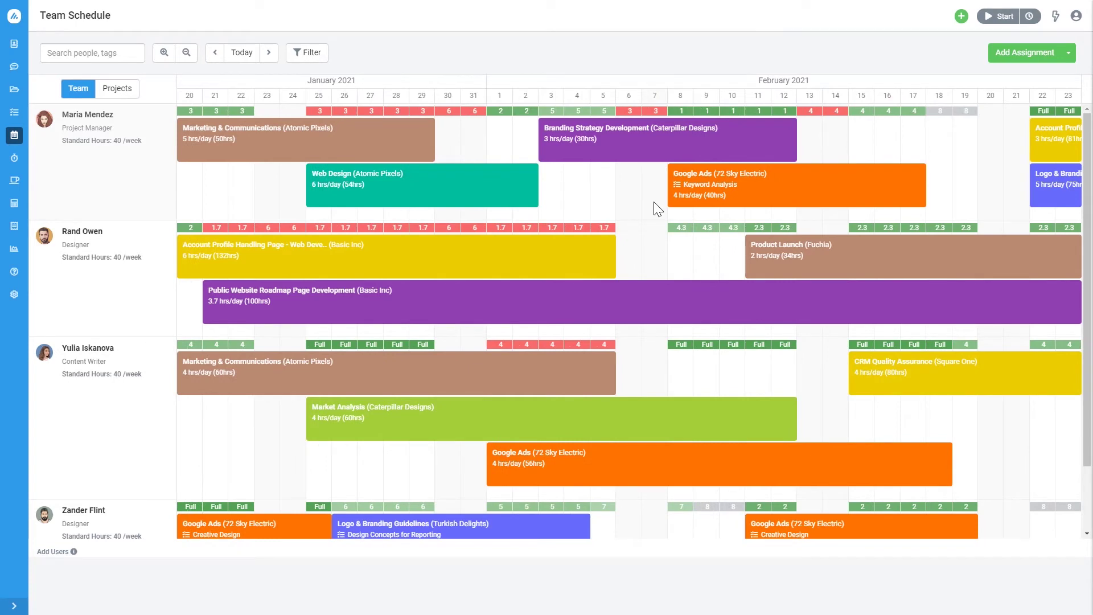
Step: Shift Maria's Google Ads booking two days later, to 10–19 February
{"action": "left_click_drag", "start_coordinate": [771, 195], "coordinate": [826, 195]}
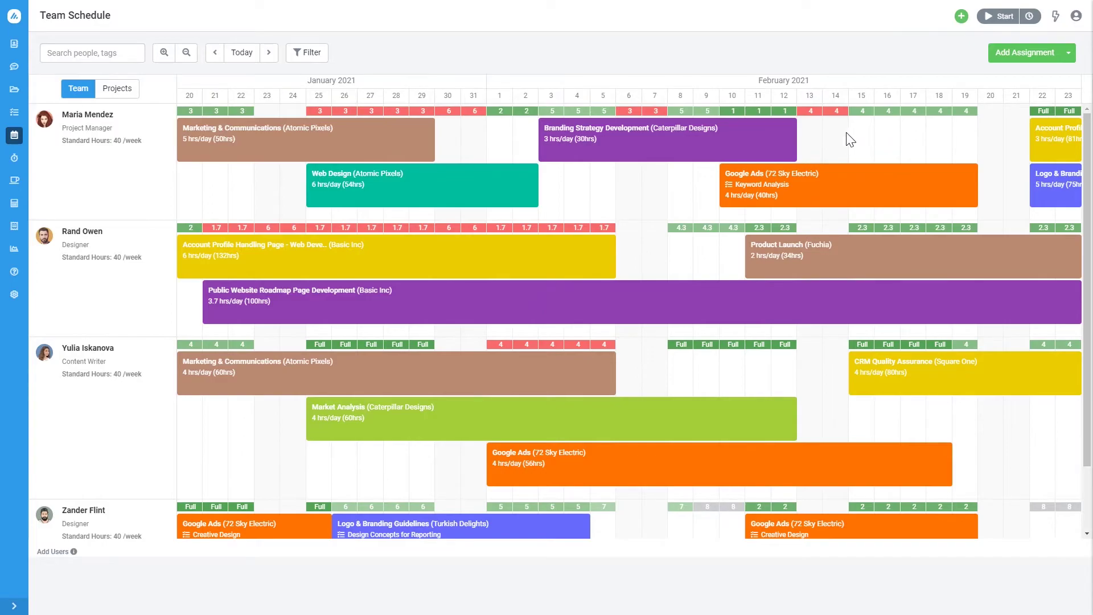
Step: Inspect the Branding Strategy Development booking, then stretch and restore its end to 12 February
{"action": "left_click", "coordinate": [788, 143]}
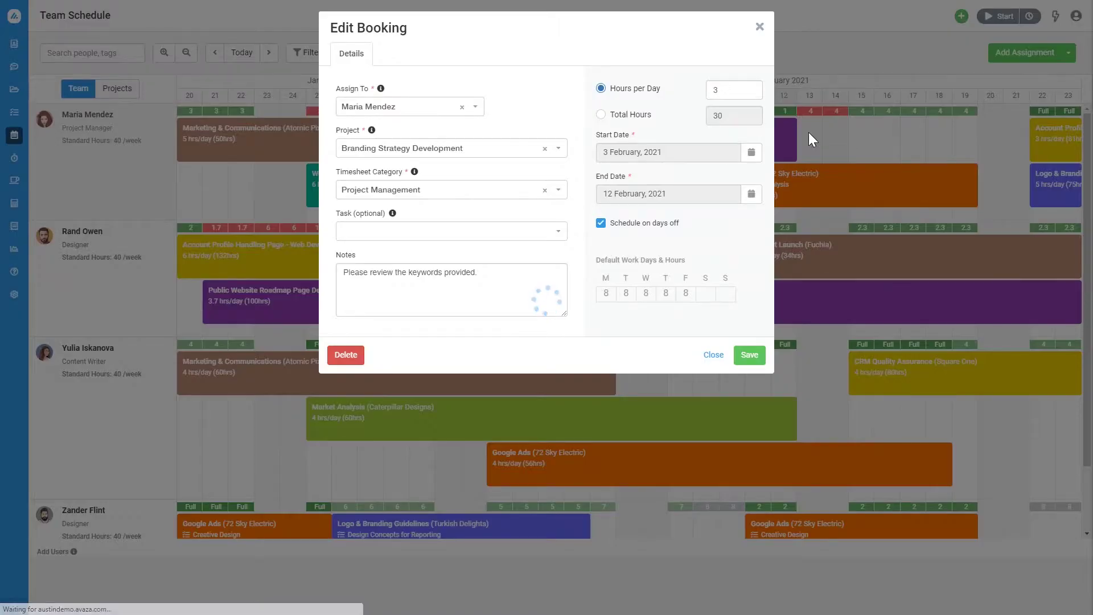
{"action": "left_click", "coordinate": [759, 19]}
{"action": "left_click_drag", "start_coordinate": [795, 129], "coordinate": [919, 129]}
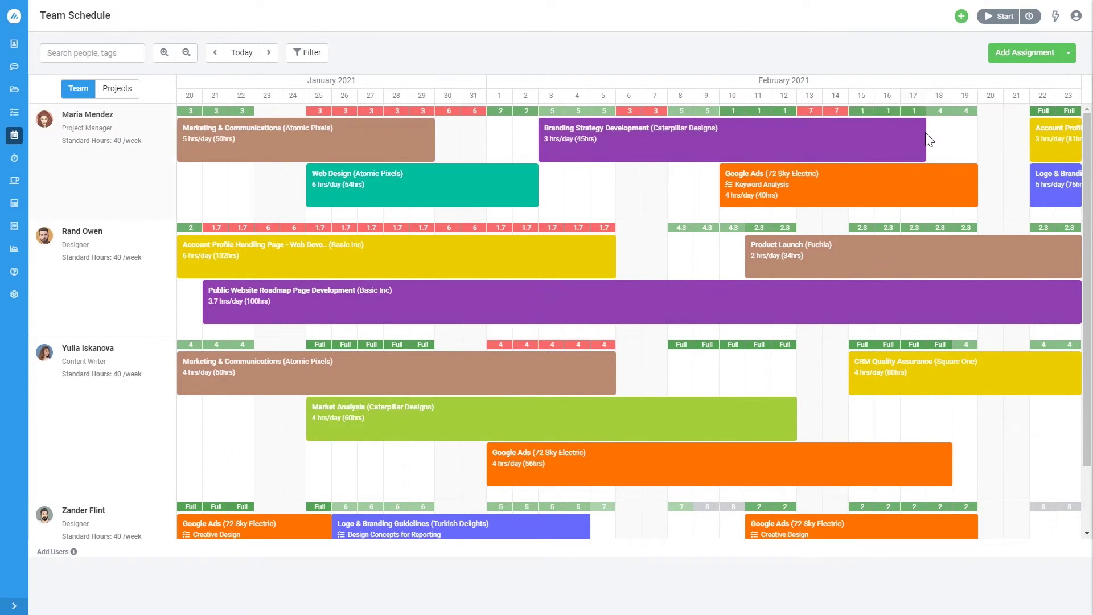
{"action": "left_click_drag", "start_coordinate": [926, 135], "coordinate": [780, 146]}
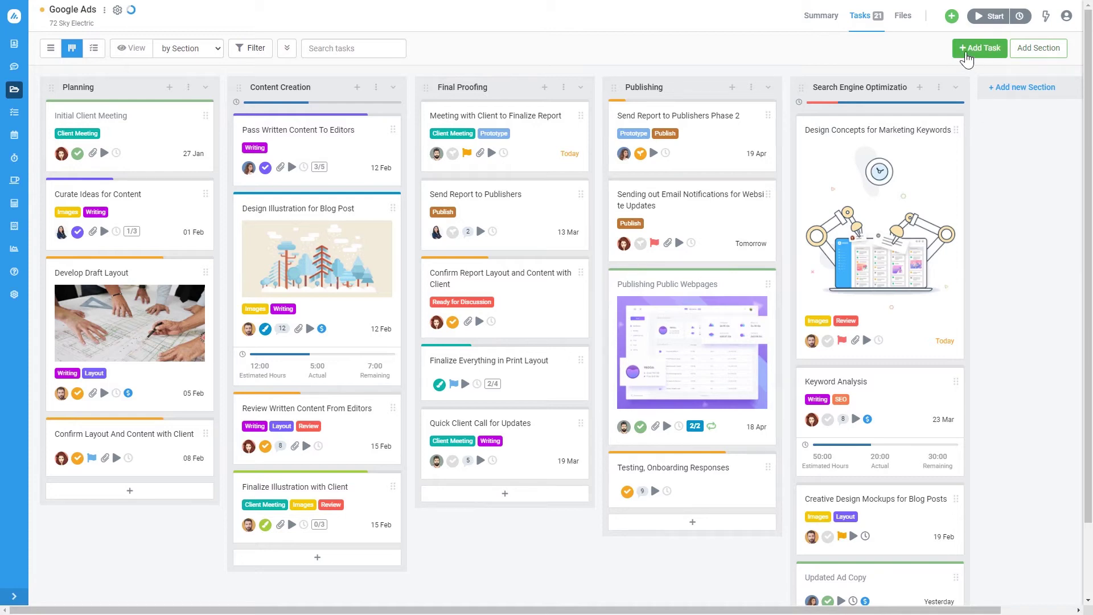
Step: Create the Google Ads task 'Review Low Fidelity Mockups Provided by Client' with a Concept Work booking of 2 hours per day
{"action": "left_click", "coordinate": [966, 57]}
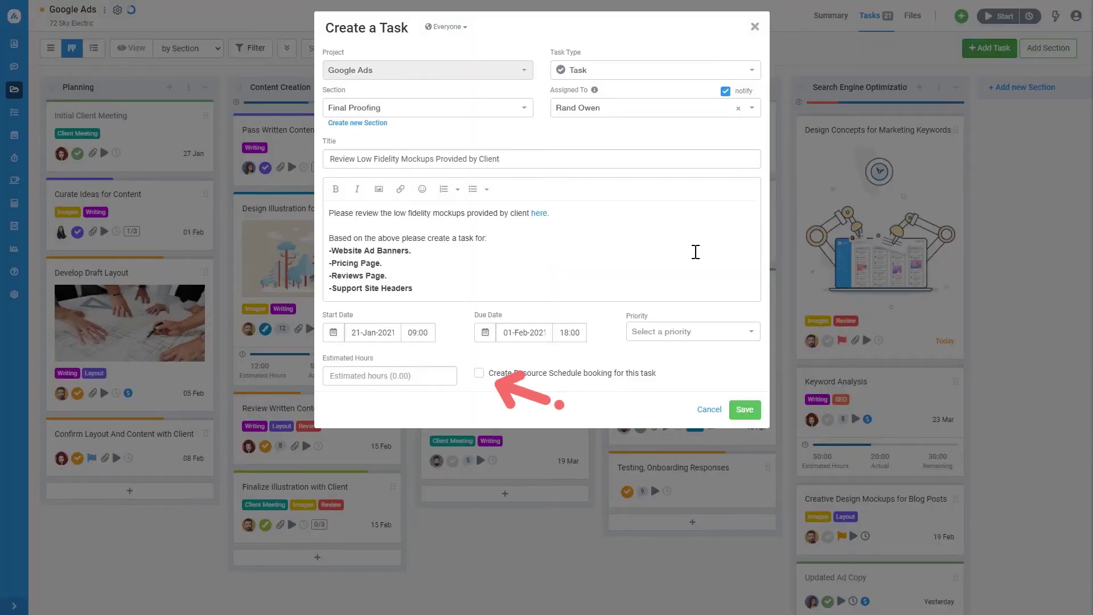
{"action": "left_click", "coordinate": [478, 372]}
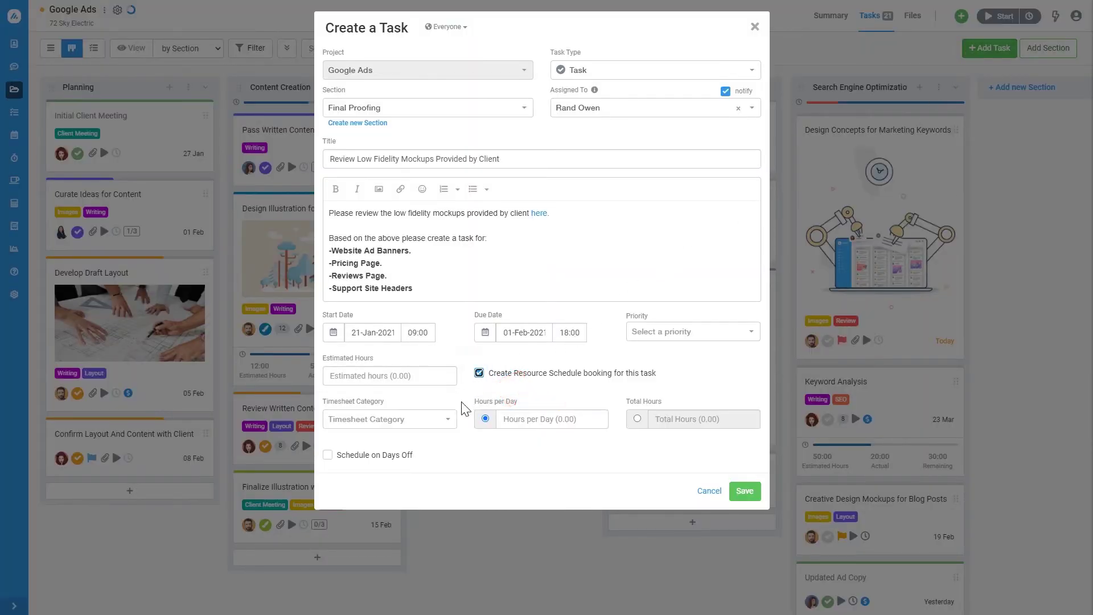
{"action": "left_click", "coordinate": [443, 421]}
{"action": "left_click", "coordinate": [389, 532]}
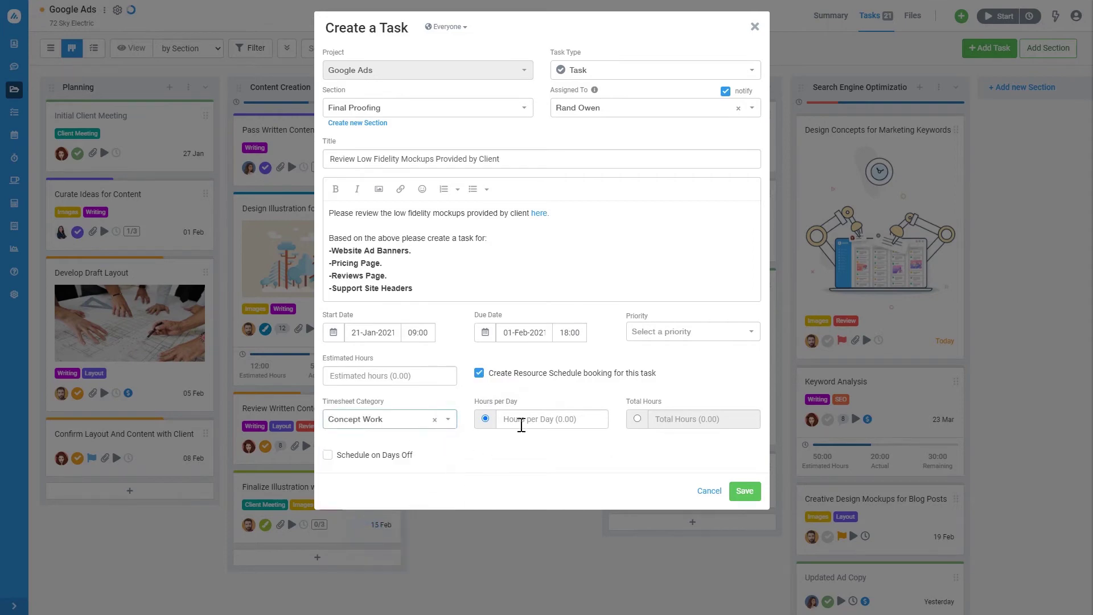
{"action": "left_click", "coordinate": [521, 421]}
{"action": "type", "text": "2"}
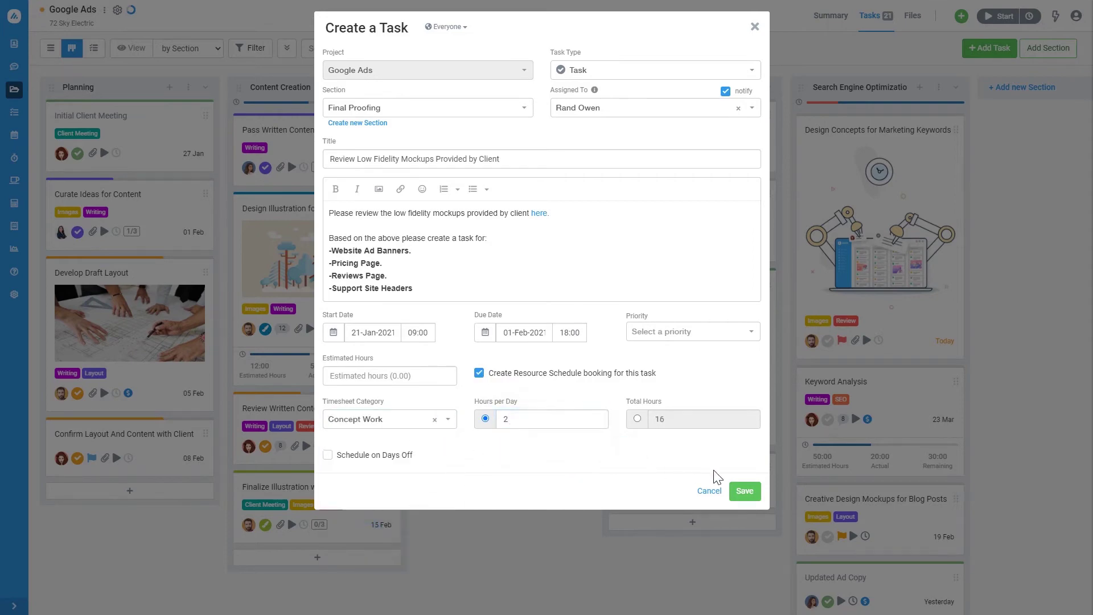
{"action": "left_click", "coordinate": [743, 491]}
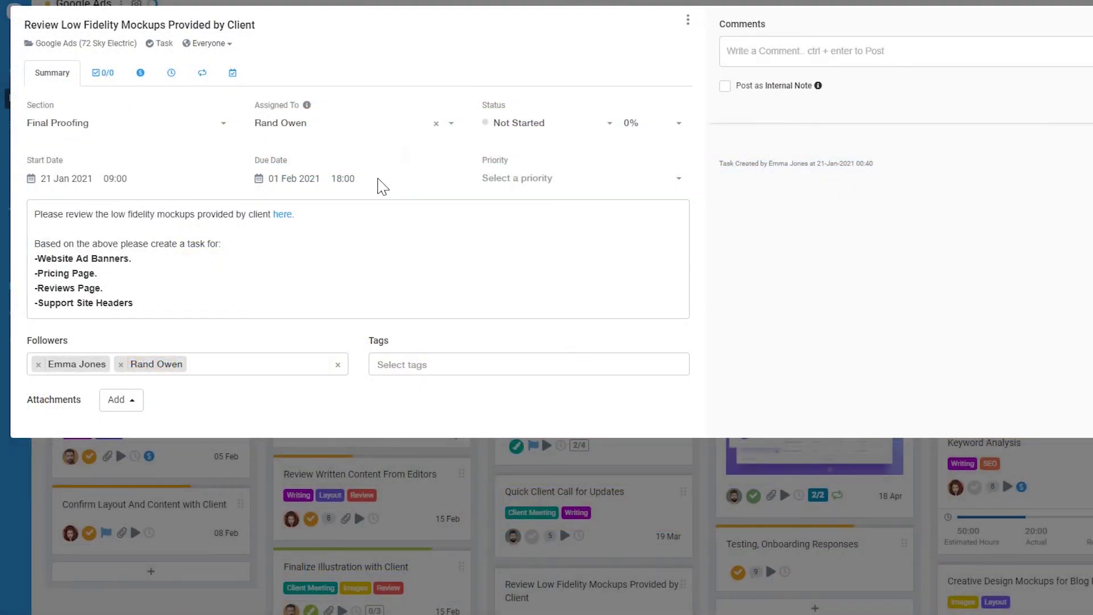
Step: Set the review-mockups task's due date to 28 January 2021
{"action": "left_click", "coordinate": [294, 179]}
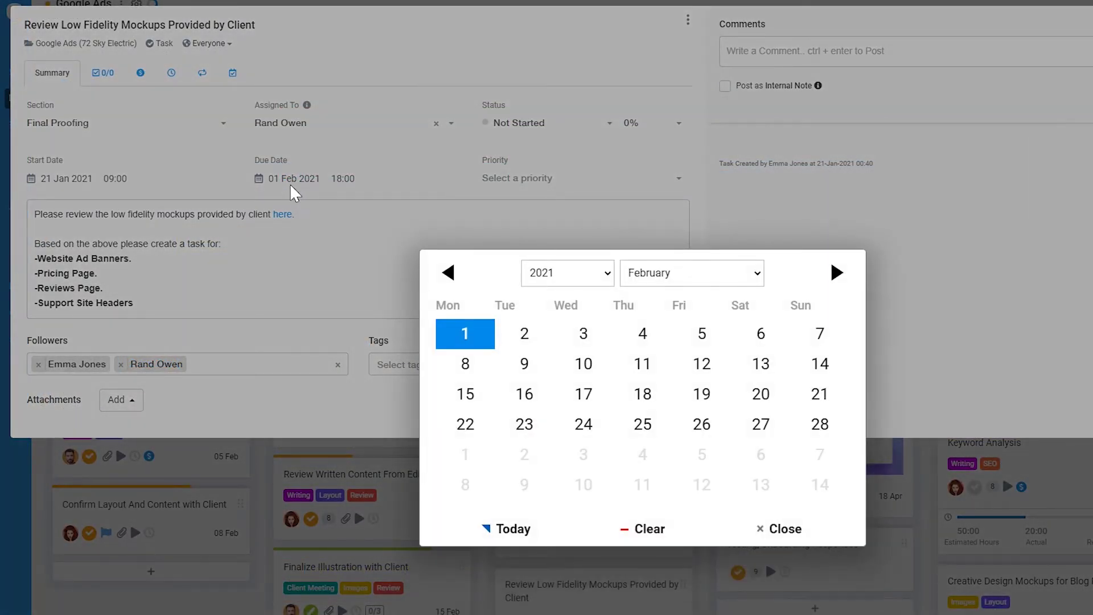
{"action": "left_click", "coordinate": [448, 272]}
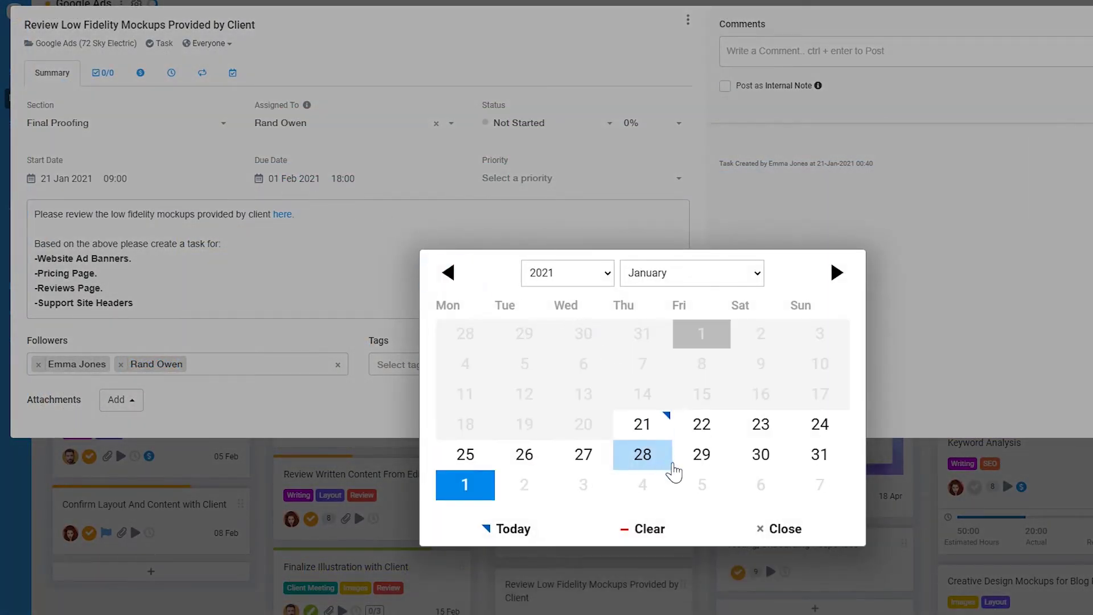
{"action": "left_click", "coordinate": [655, 455]}
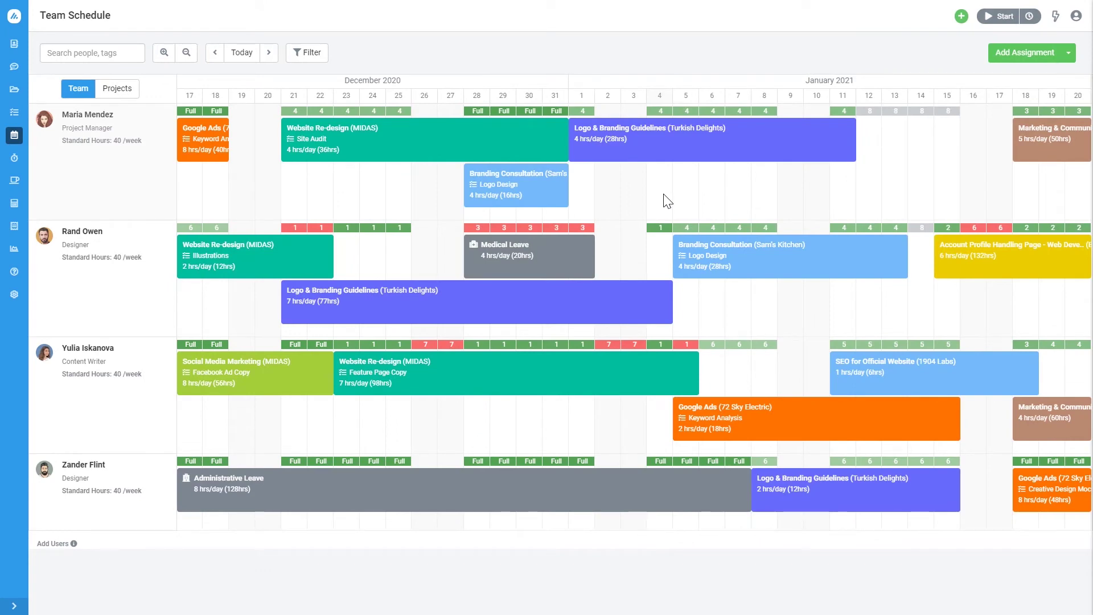
{"action": "left_click_drag", "start_coordinate": [664, 193], "coordinate": [848, 217]}
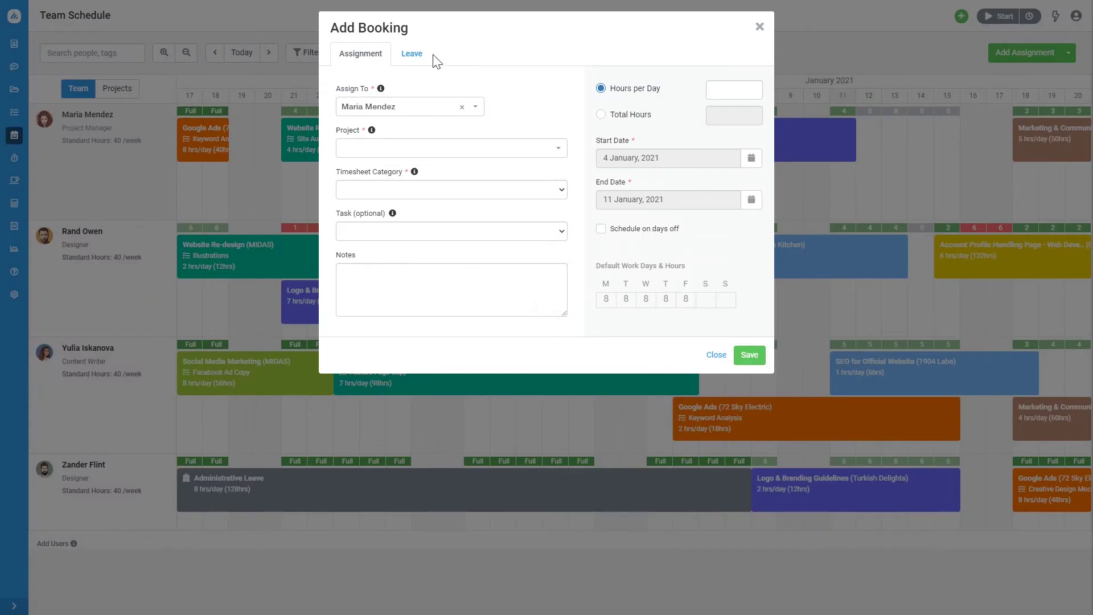
{"action": "left_click", "coordinate": [414, 54]}
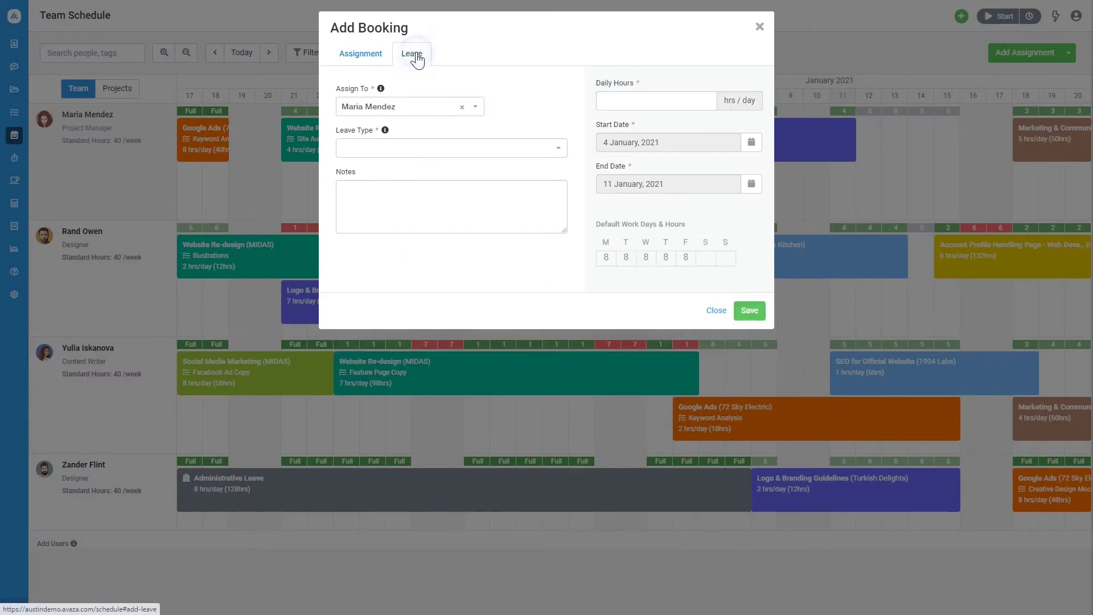
{"action": "left_click", "coordinate": [430, 149]}
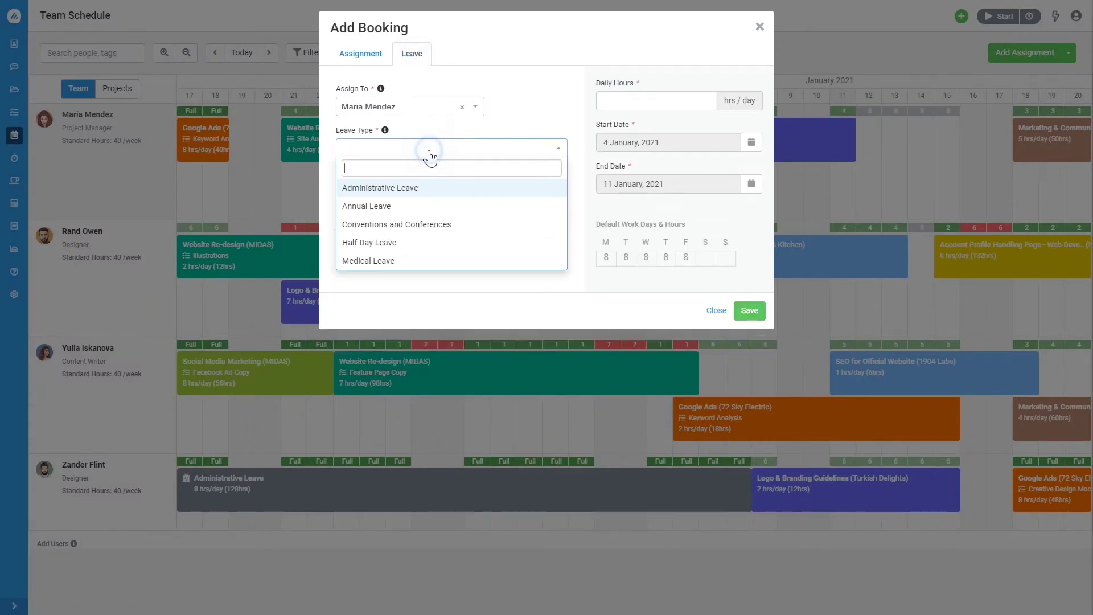
{"action": "left_click", "coordinate": [408, 243]}
{"action": "left_click", "coordinate": [618, 100]}
{"action": "type", "text": "4"}
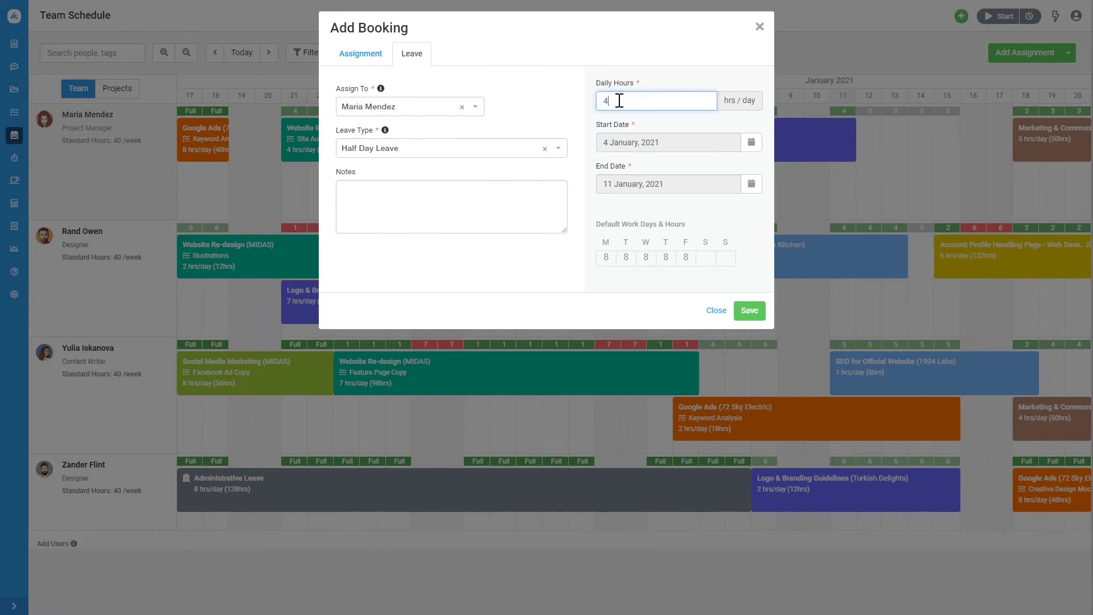
{"action": "left_click", "coordinate": [748, 312]}
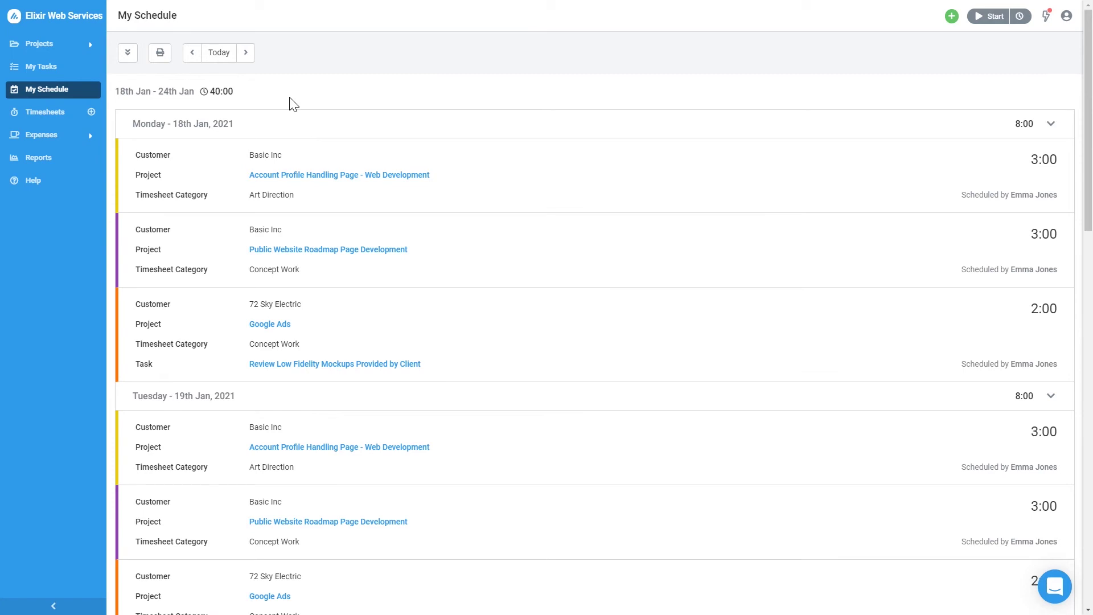
Step: Expand all days of the 18–24 January 2021 My Schedule week and download it as PDF
{"action": "left_click", "coordinate": [247, 57]}
{"action": "left_click", "coordinate": [192, 52]}
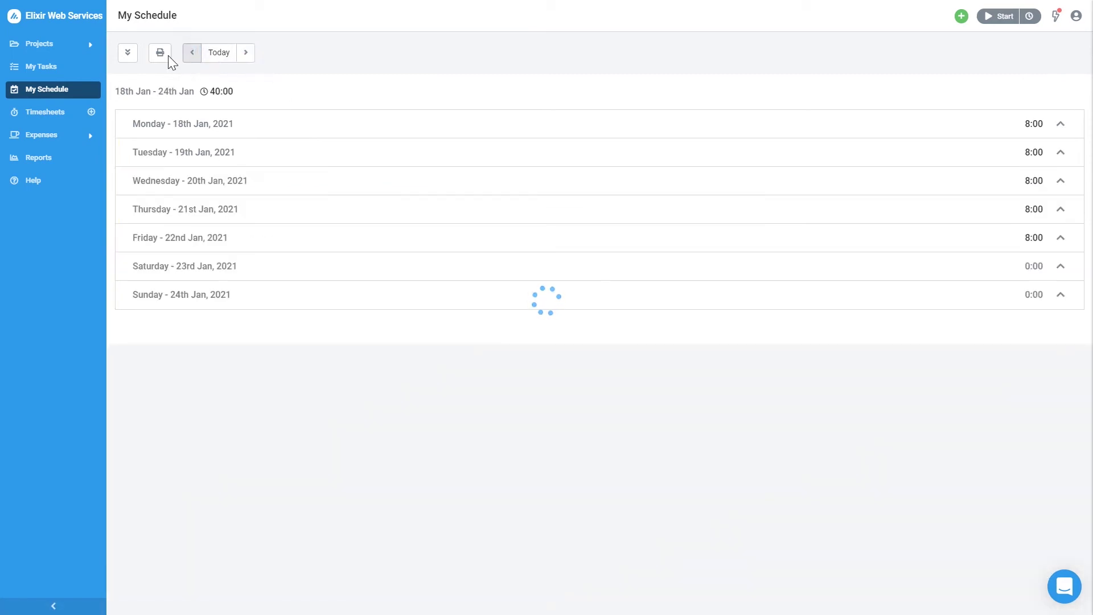
{"action": "left_click", "coordinate": [124, 52]}
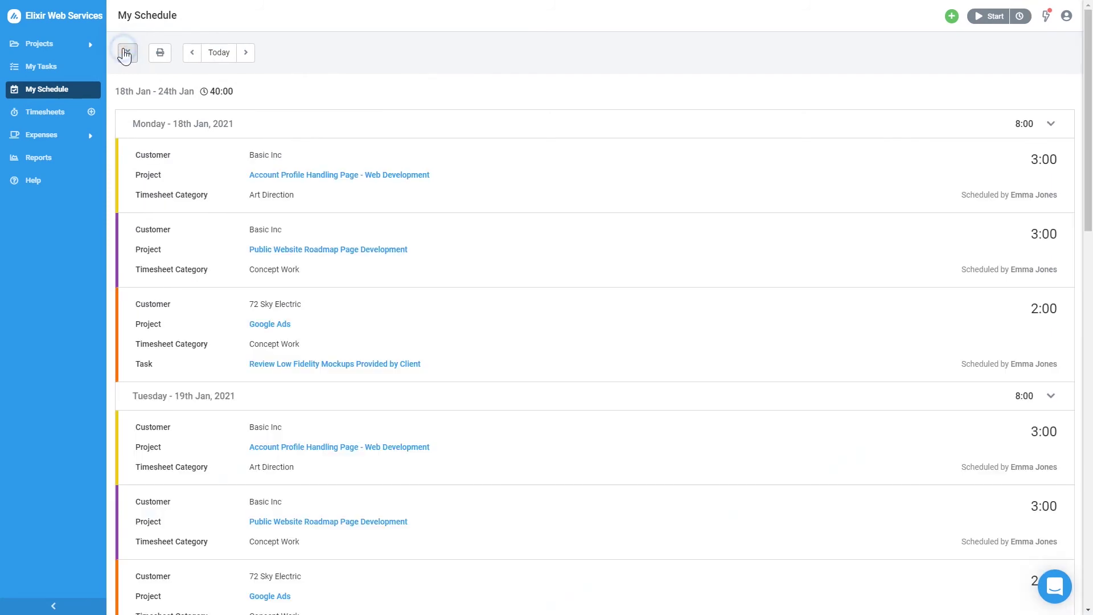
{"action": "left_click", "coordinate": [162, 58]}
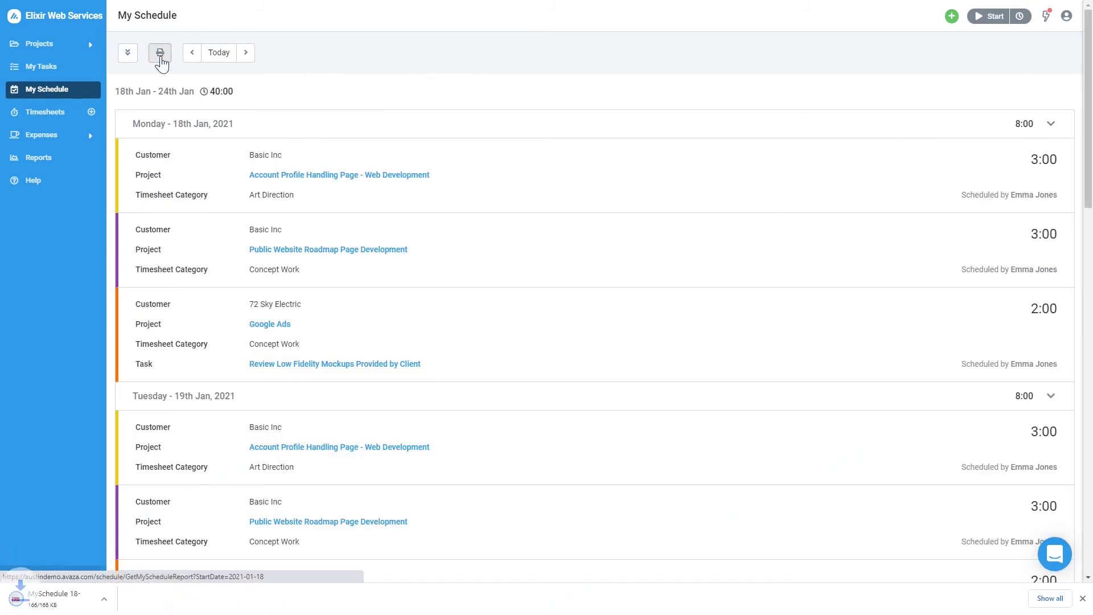
{"action": "scroll", "coordinate": [1006, 424], "scroll_direction": "down", "scroll_amount": 1}
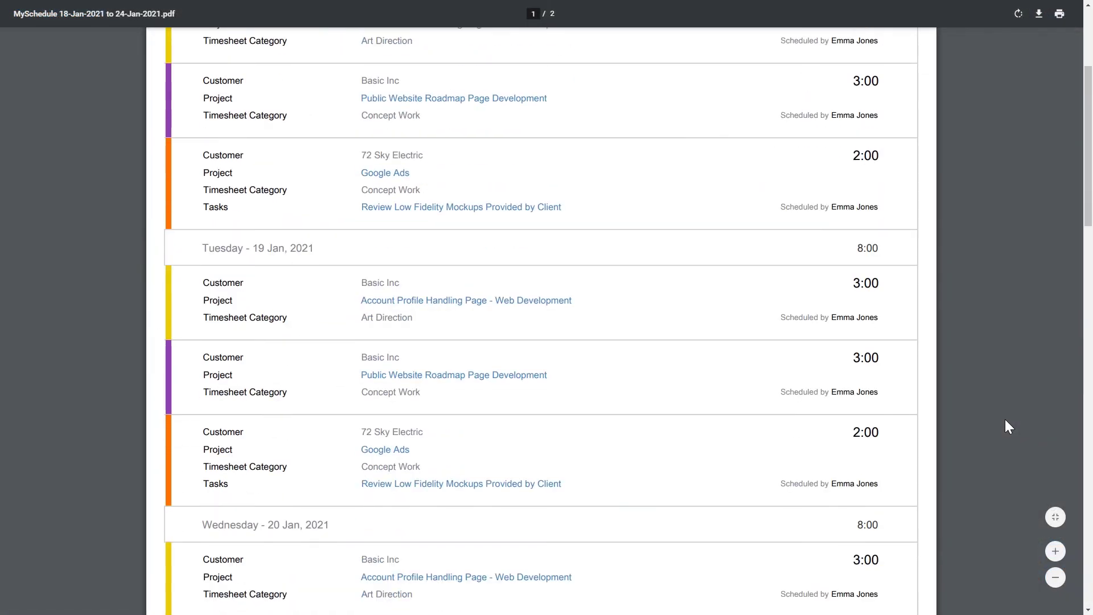
{"action": "scroll", "coordinate": [1007, 424], "scroll_direction": "down", "scroll_amount": 4}
{"action": "scroll", "coordinate": [1006, 424], "scroll_direction": "down", "scroll_amount": 2}
{"action": "scroll", "coordinate": [1007, 426], "scroll_direction": "down", "scroll_amount": 3}
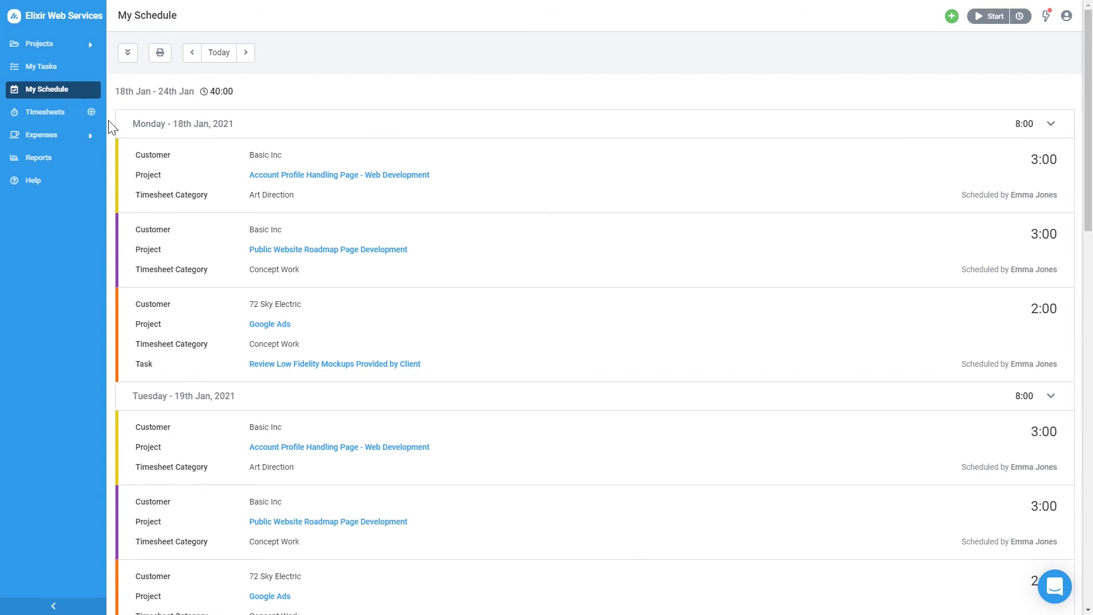
Step: Log the scheduled Roadmap Page Development assignment as a Thursday timesheet entry noted 'Designed Mockups'
{"action": "left_click", "coordinate": [34, 114]}
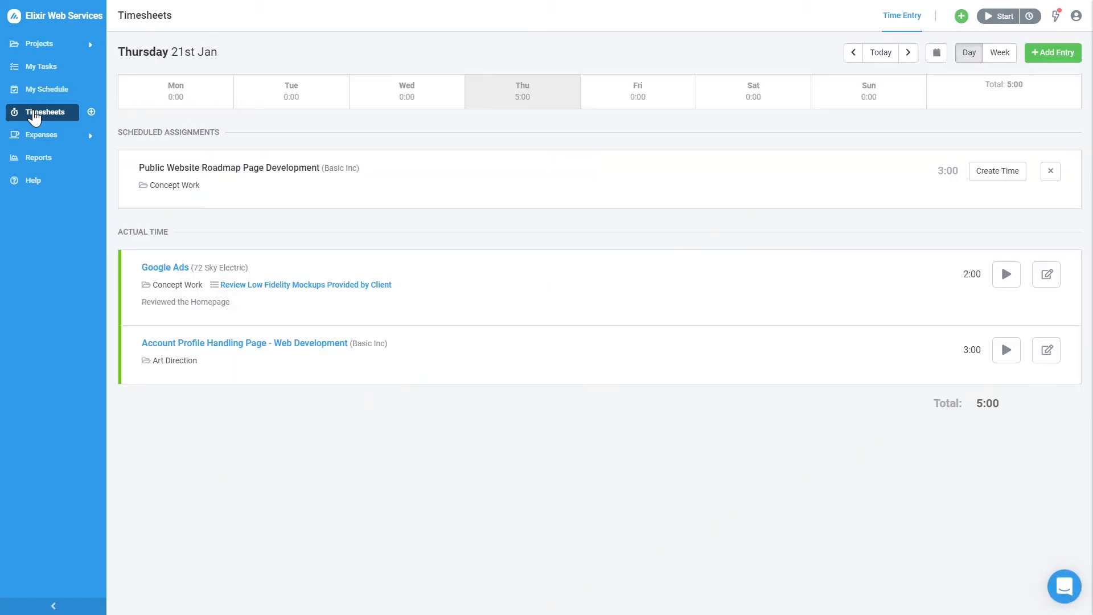
{"action": "left_click", "coordinate": [979, 169]}
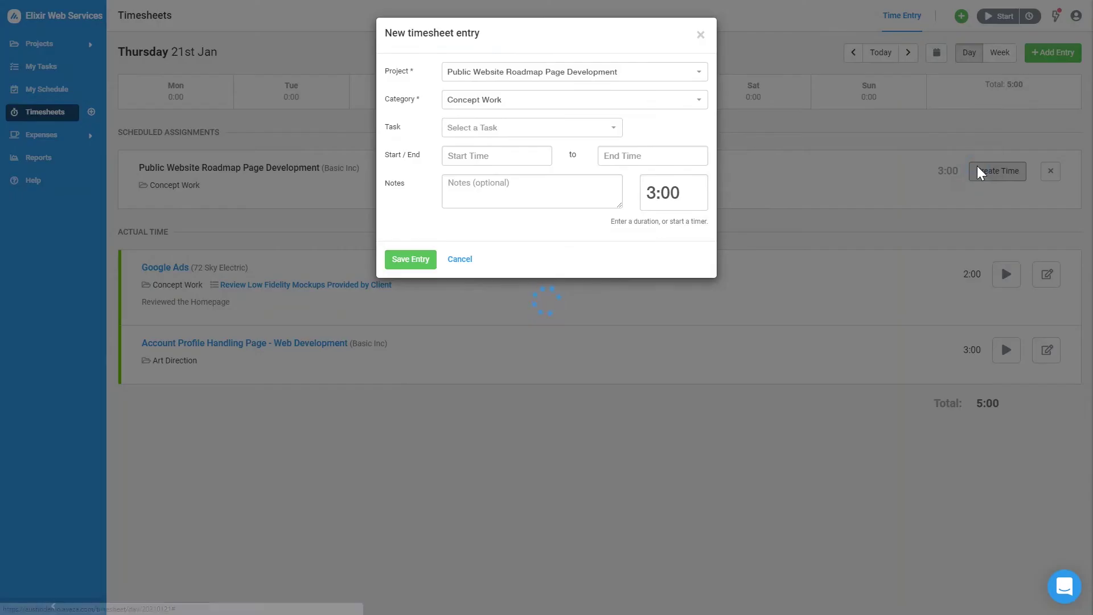
{"action": "left_click", "coordinate": [600, 193]}
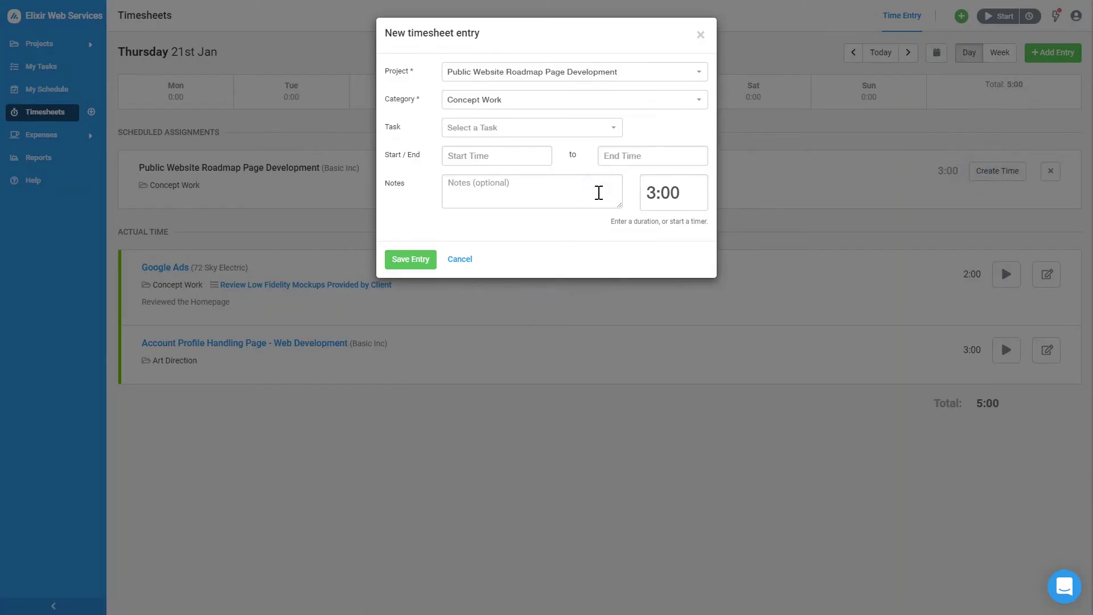
{"action": "type", "text": "Designed Mock"}
{"action": "type", "text": "ups"}
{"action": "left_click", "coordinate": [420, 261]}
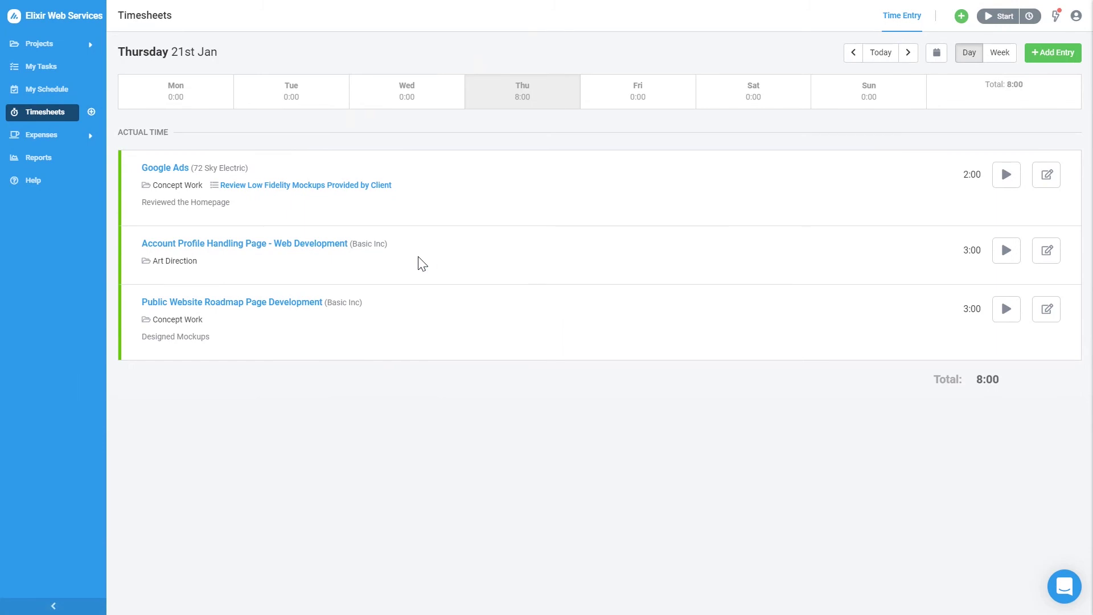